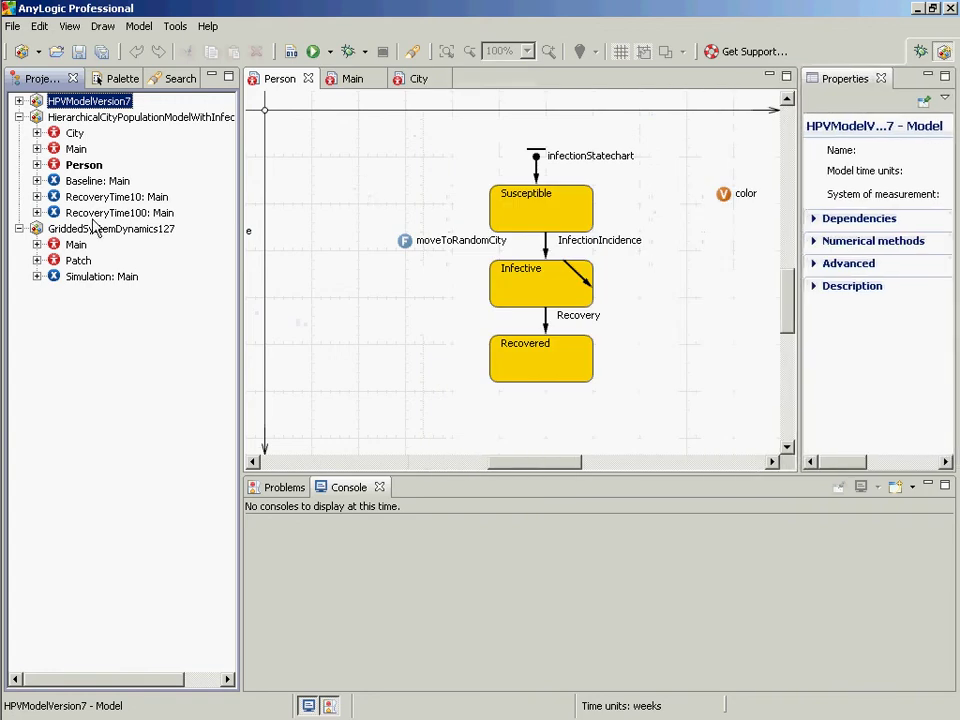
- Expand the HPVModelVersion7 model and open the diagram of its Person agent type
click(18, 101)
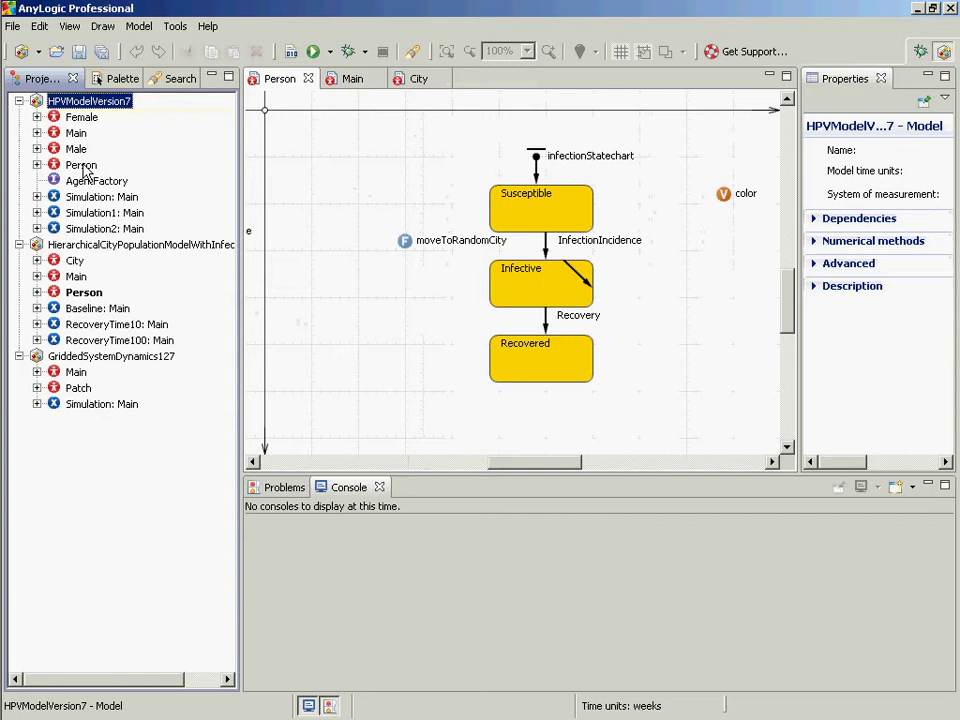
double_click(81, 165)
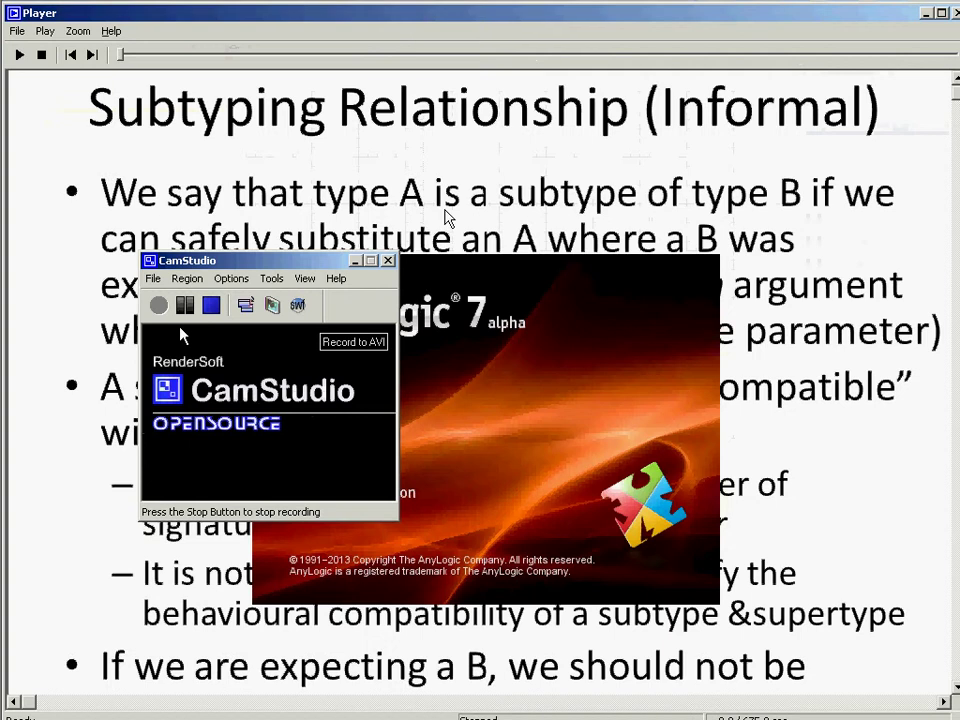
key(alt+Tab)
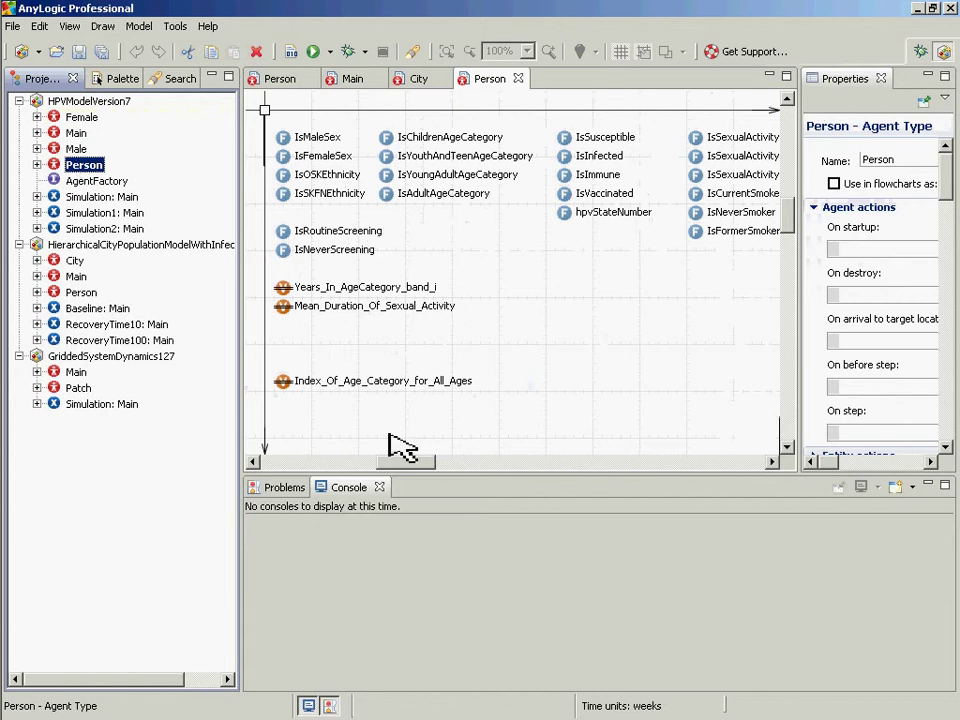
click(409, 463)
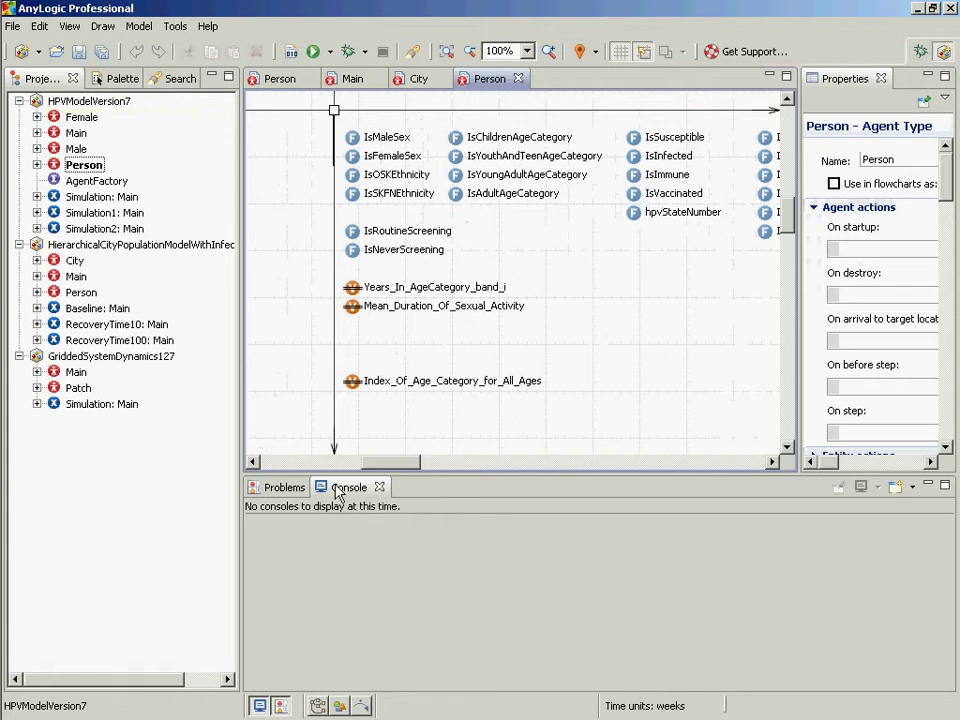
- Inspect the smoking status and sexual activity group statecharts in the Person diagram
drag(395, 465, 514, 480)
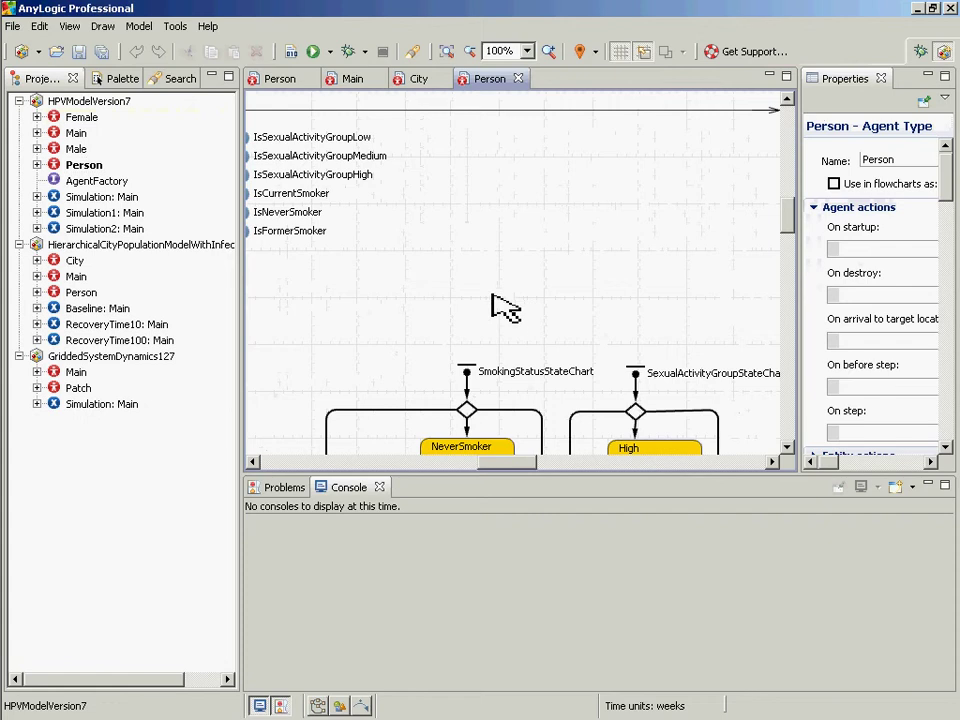
scroll(480, 307, down, 5)
scroll(460, 310, up, 1)
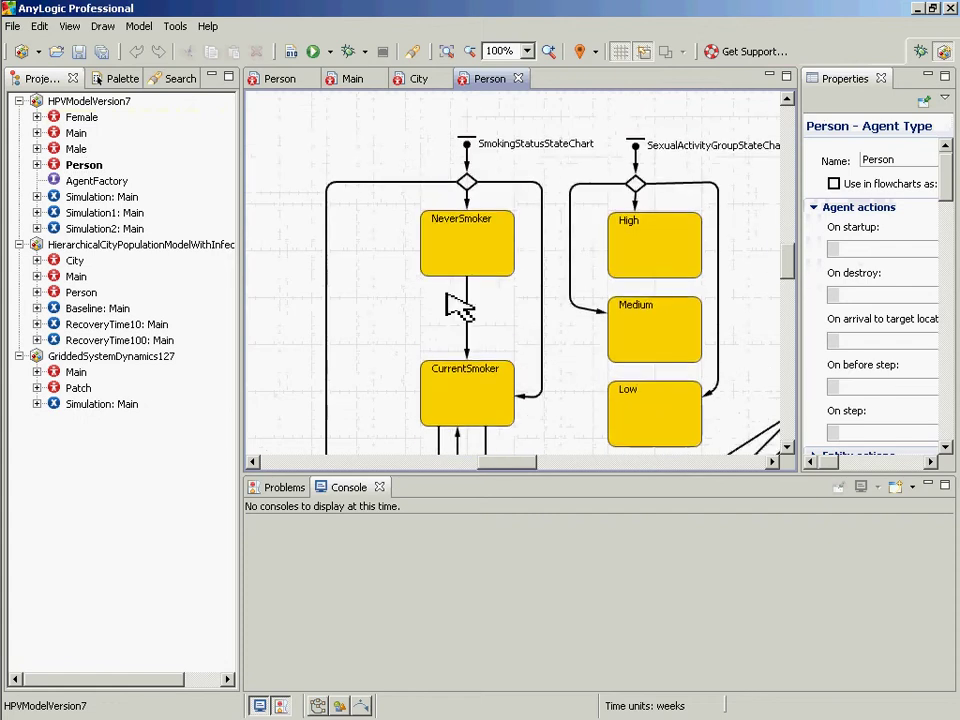
scroll(446, 293, down, 1)
scroll(444, 282, up, 1)
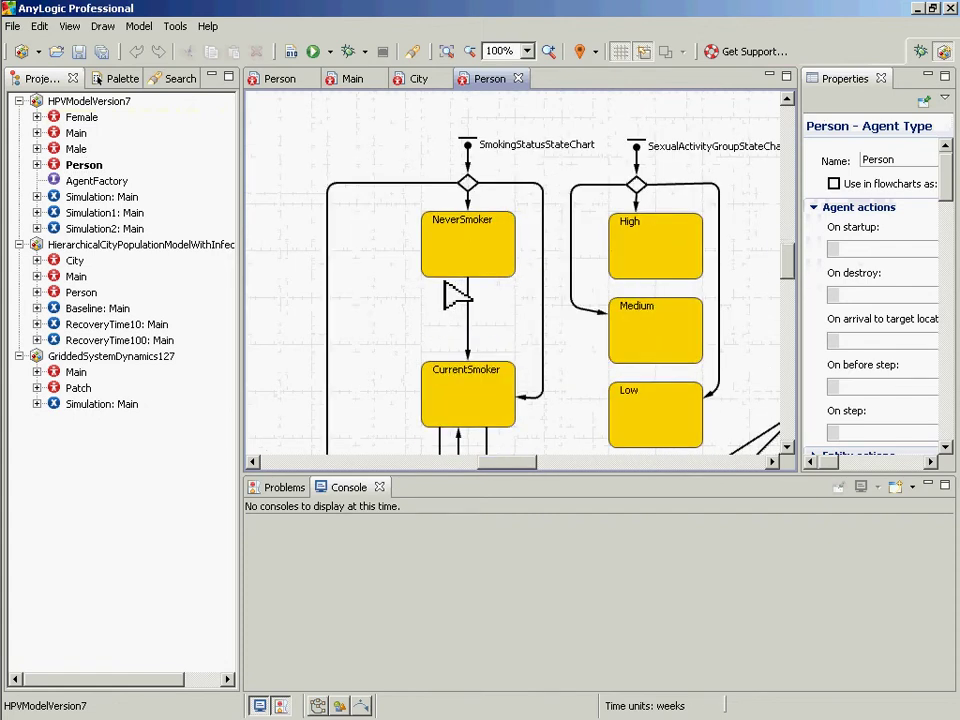
- Maximize the Person diagram and examine its smoking, sexual activity and age-category statecharts
double_click(492, 80)
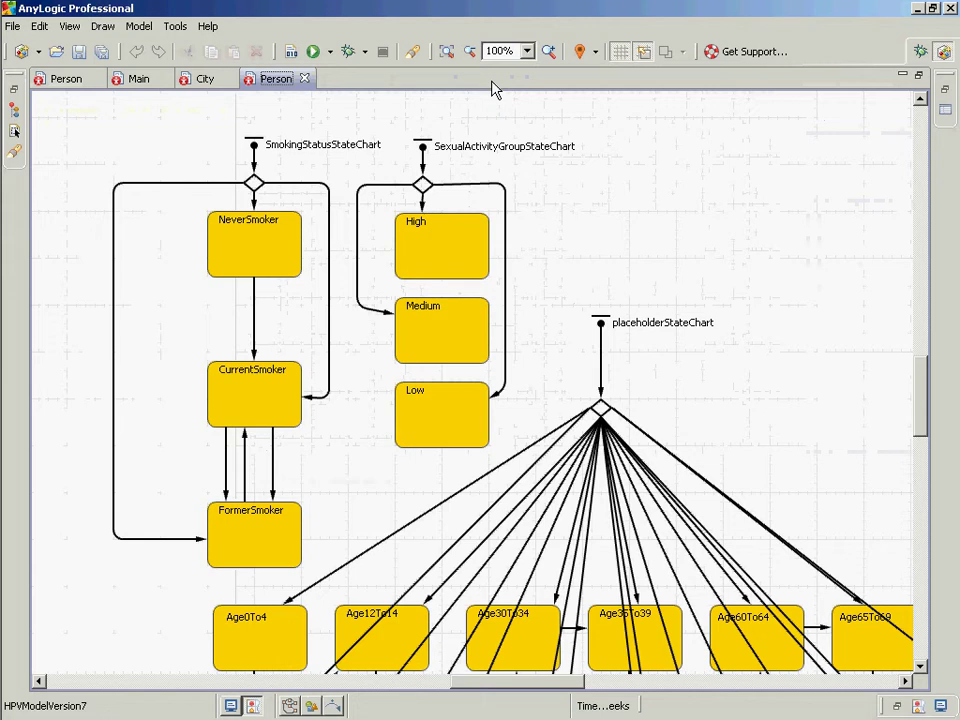
scroll(757, 240, down, 3)
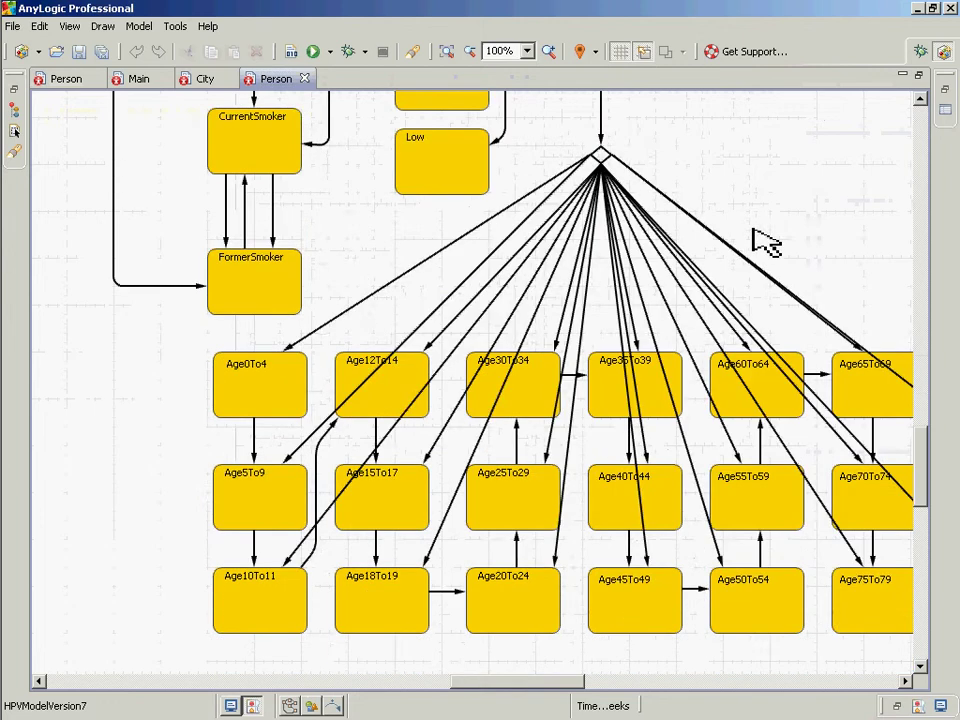
scroll(765, 243, down, 3)
scroll(756, 260, up, 6)
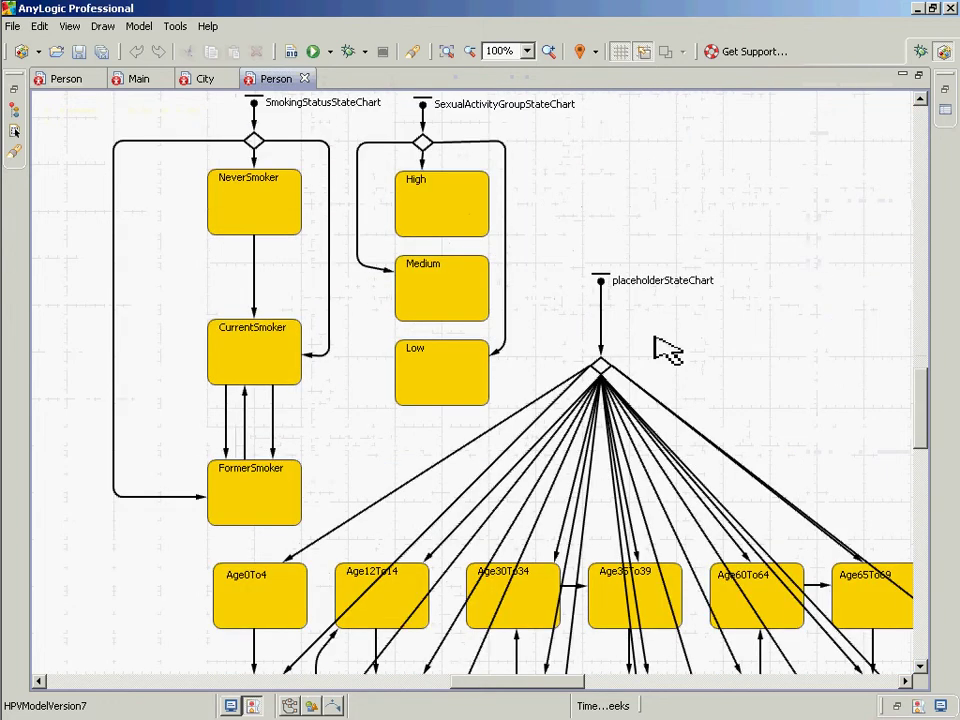
scroll(340, 180, up, 2)
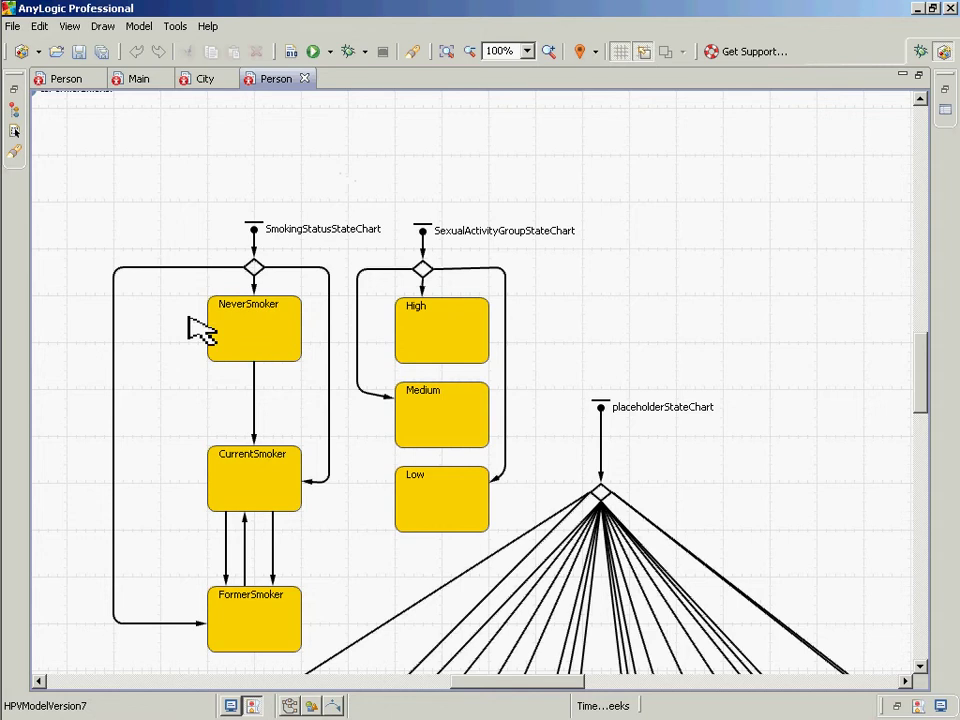
scroll(250, 440, down, 8)
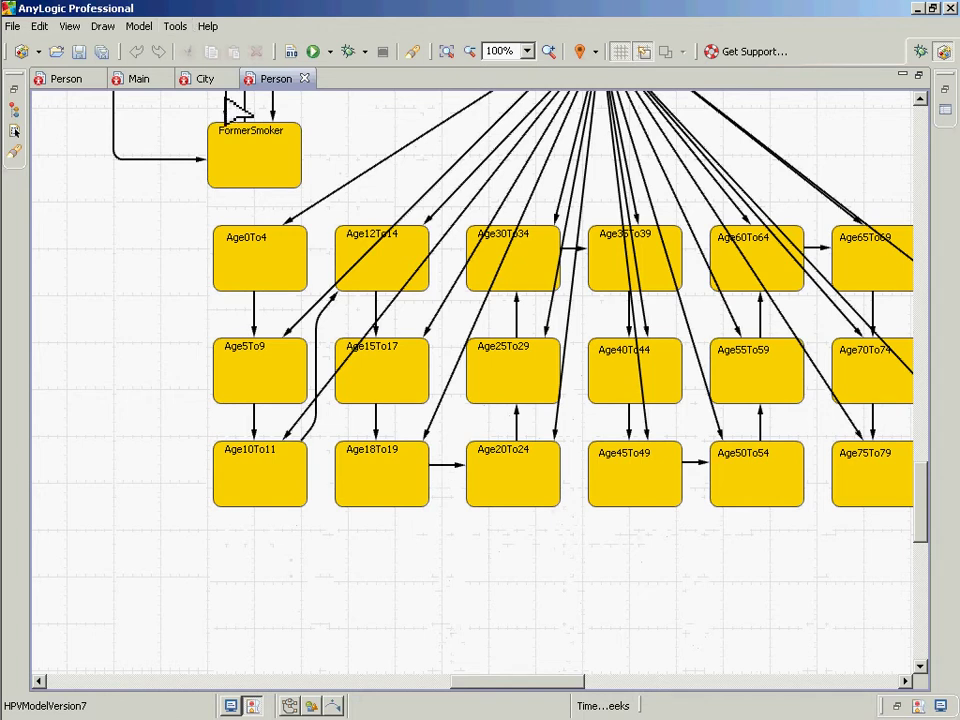
- Restore the normal workspace layout and review the functions near the origin of the Person diagram
double_click(275, 78)
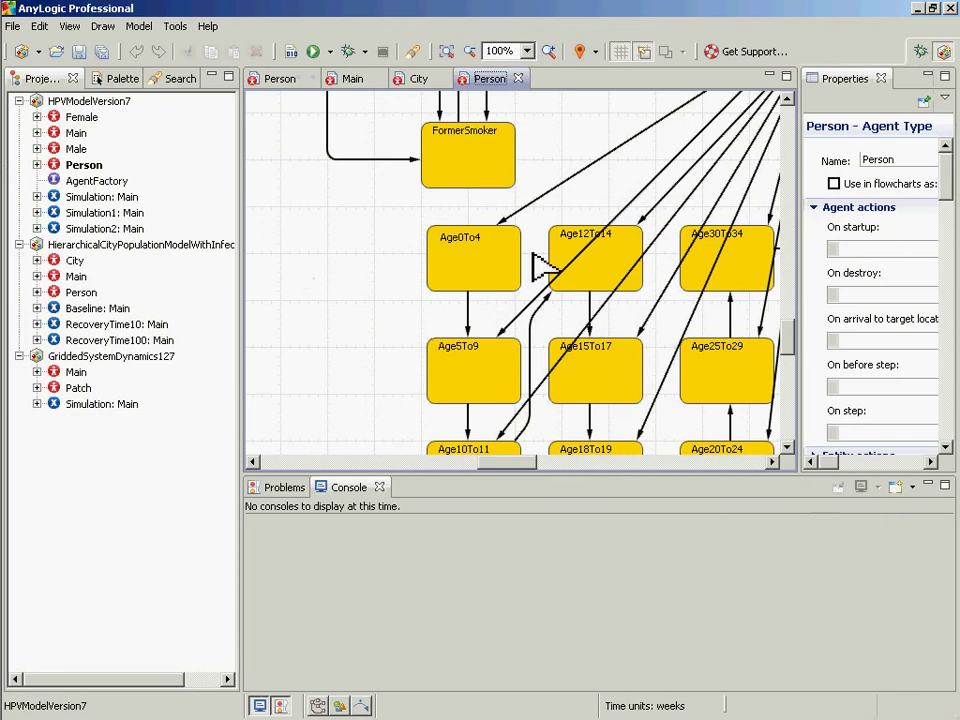
drag(786, 342, 758, 212)
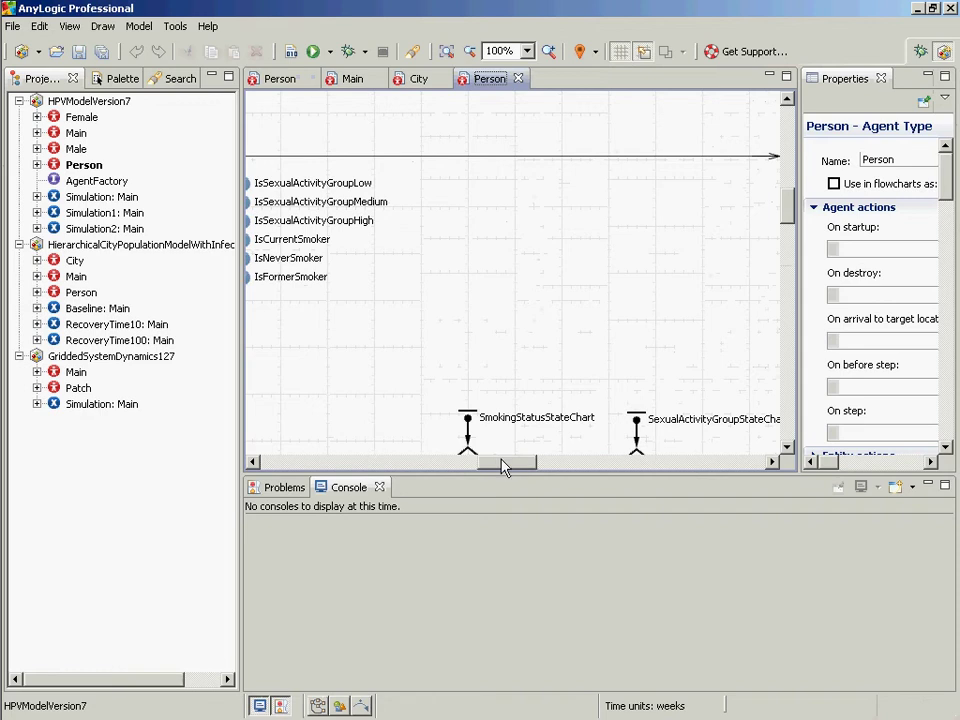
drag(501, 459, 396, 486)
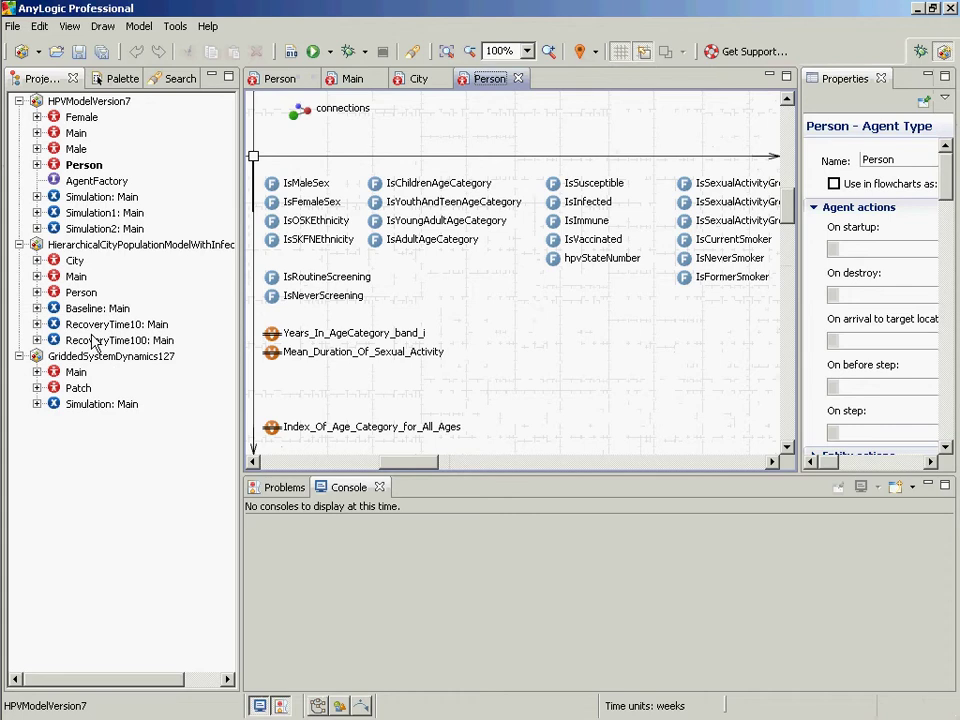
- Open the Male agent type in a maximized editor and examine its HPV progression statechart, own variables and inherited elements
double_click(62, 154)
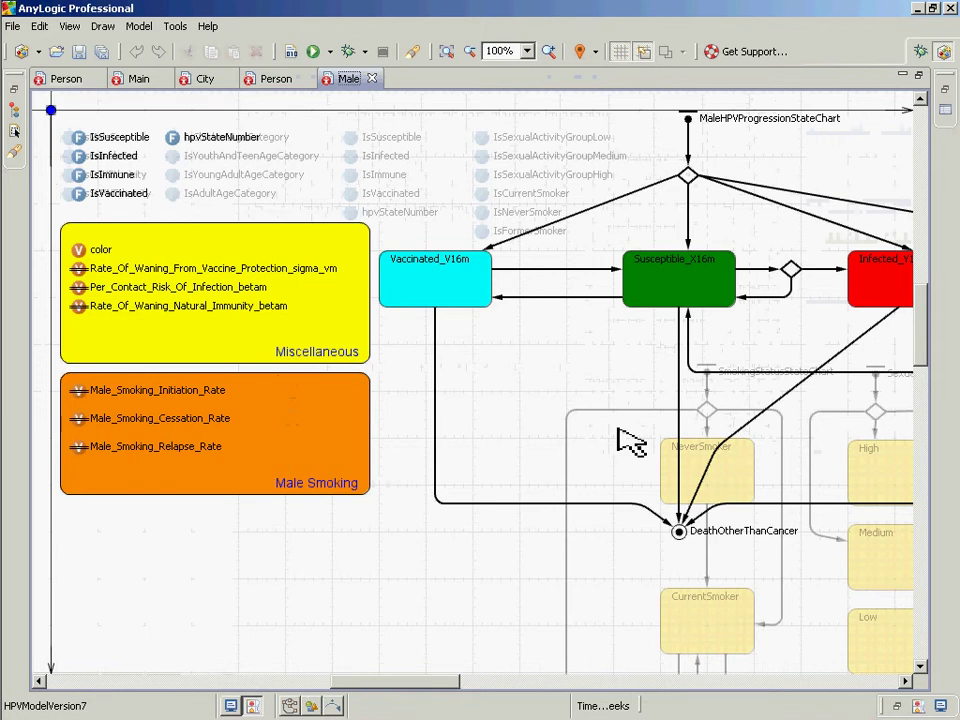
drag(407, 681, 520, 716)
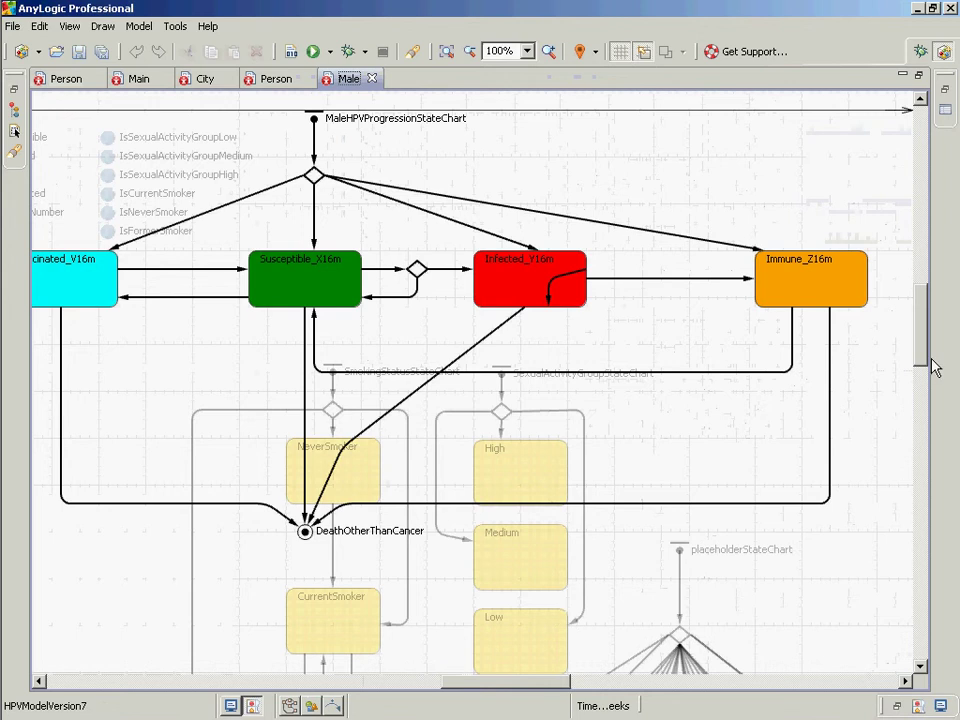
drag(925, 340, 911, 294)
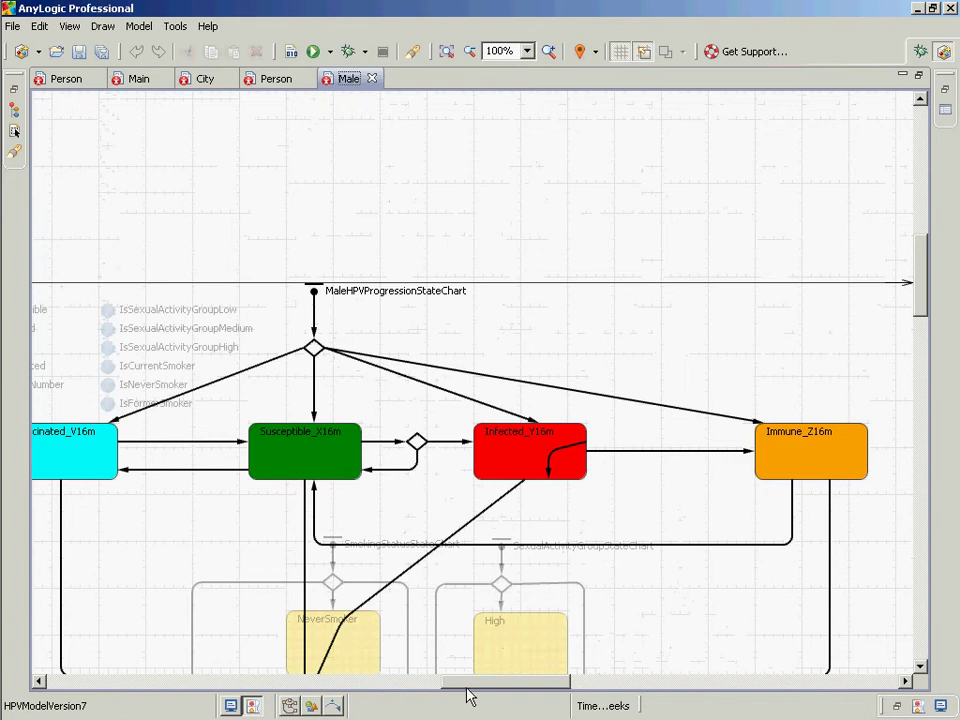
drag(468, 690, 362, 690)
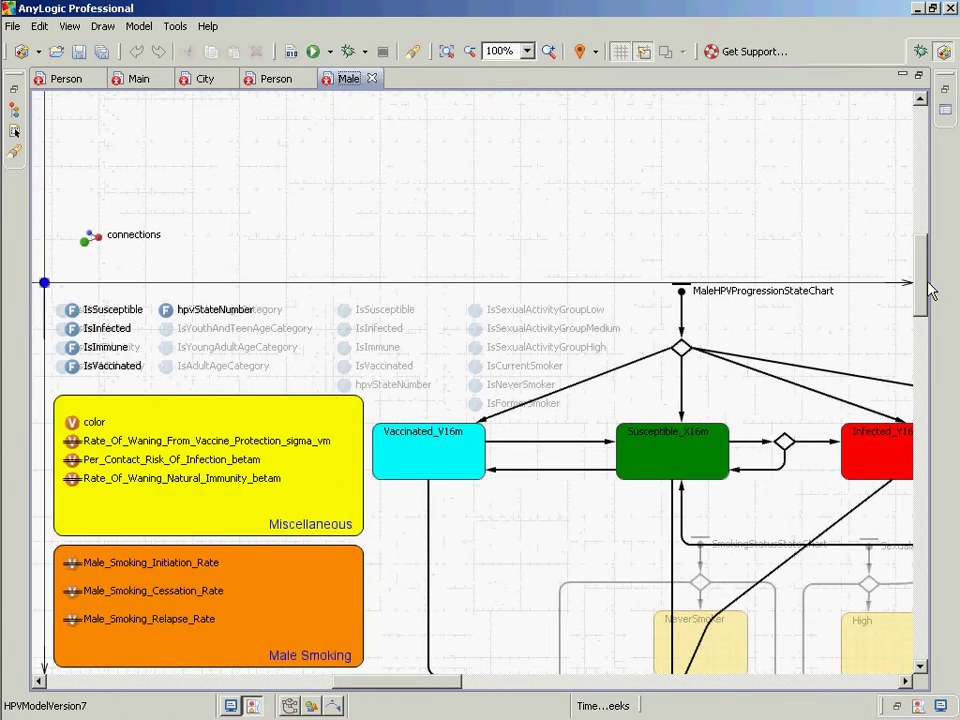
scroll(925, 290, down, 3)
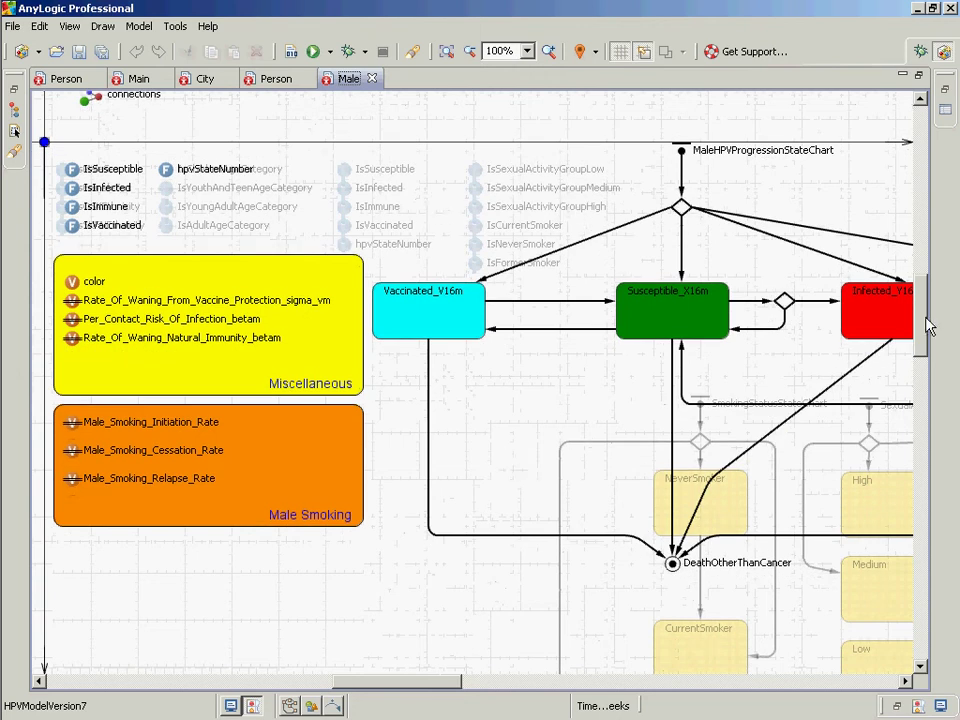
drag(922, 321, 875, 276)
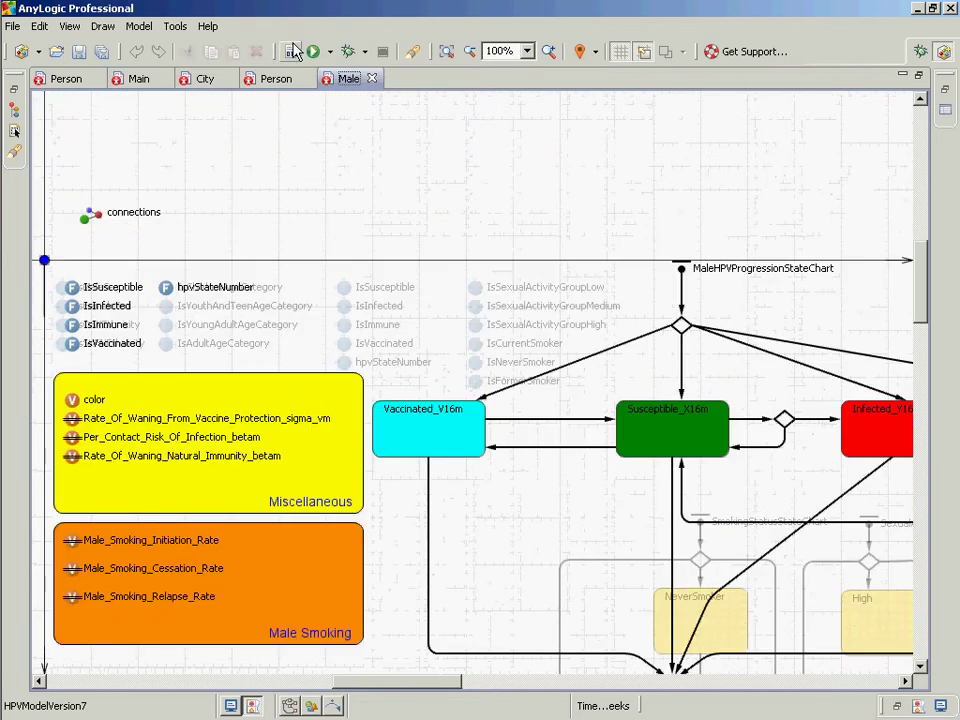
- Restore the workspace layout and open the Female agent type of HPVModelVersion7 in a maximized editor
double_click(348, 79)
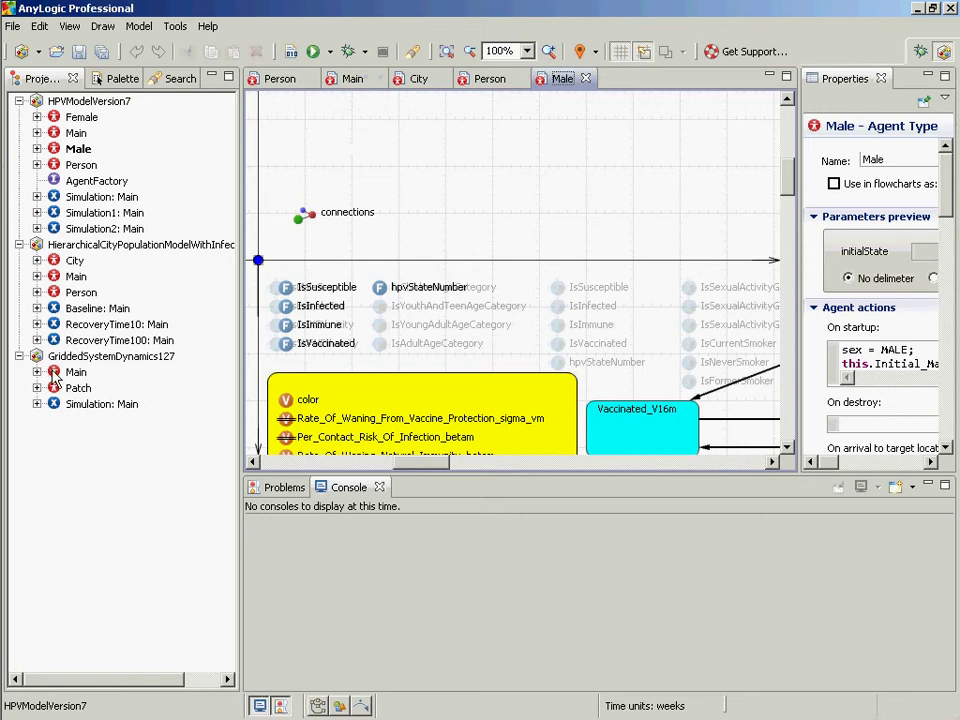
click(57, 113)
double_click(62, 118)
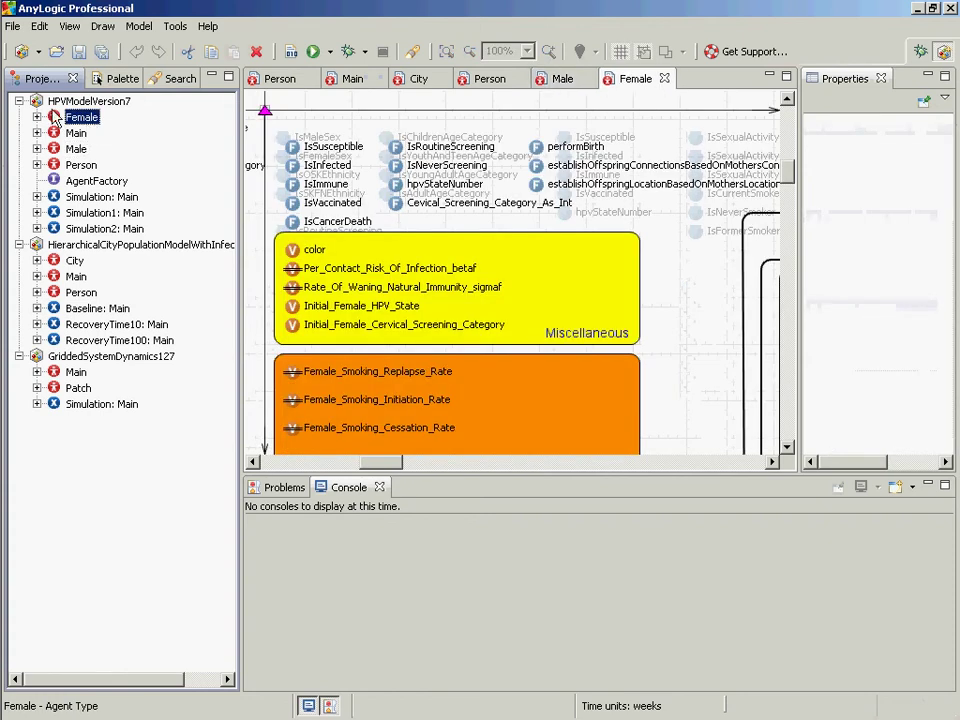
click(628, 79)
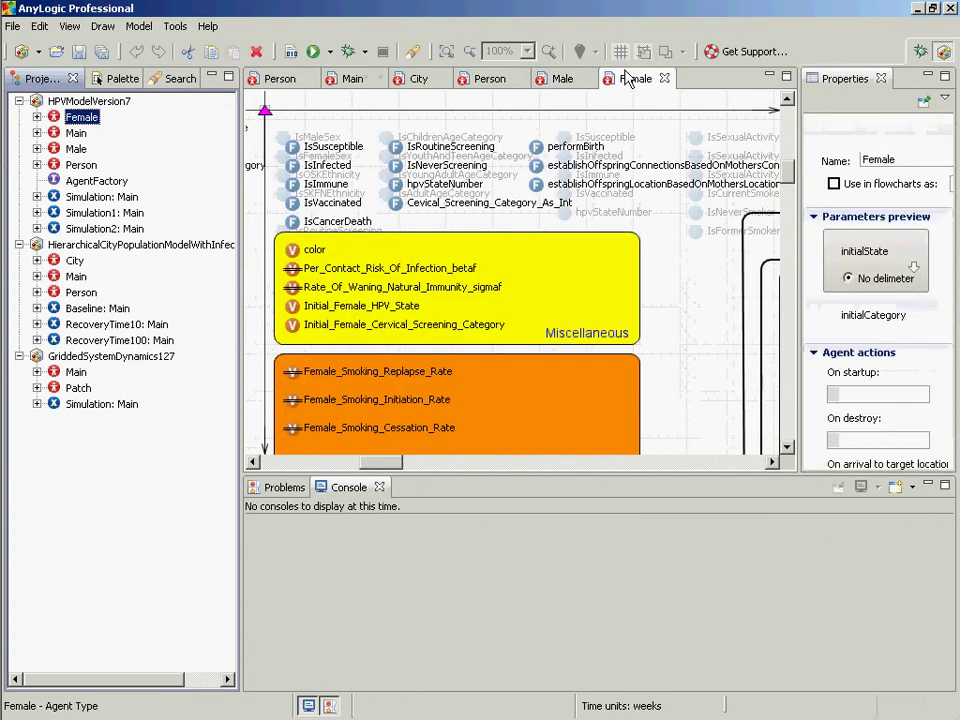
click(634, 100)
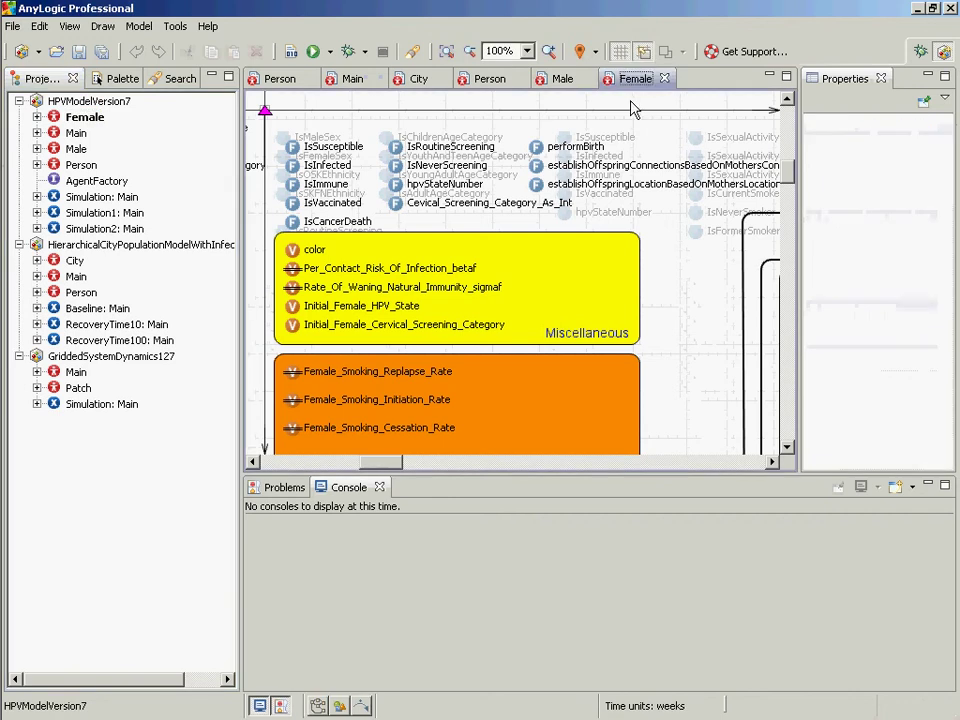
double_click(612, 79)
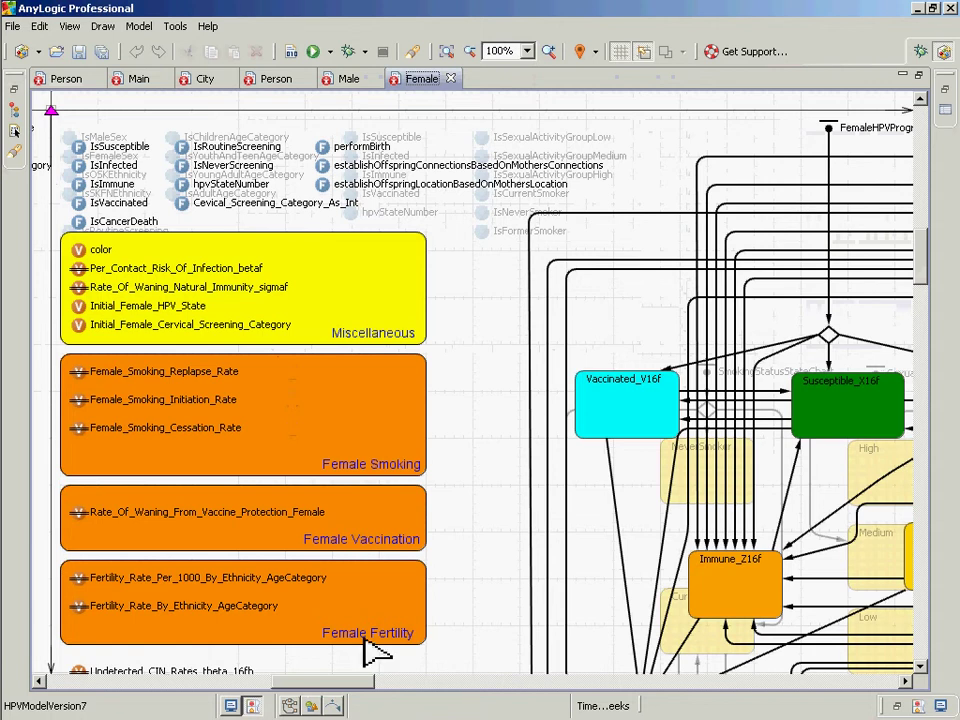
- Examine the upper part of the Female HPV progression statechart and the Female functions, variables and parameters
drag(318, 683, 482, 688)
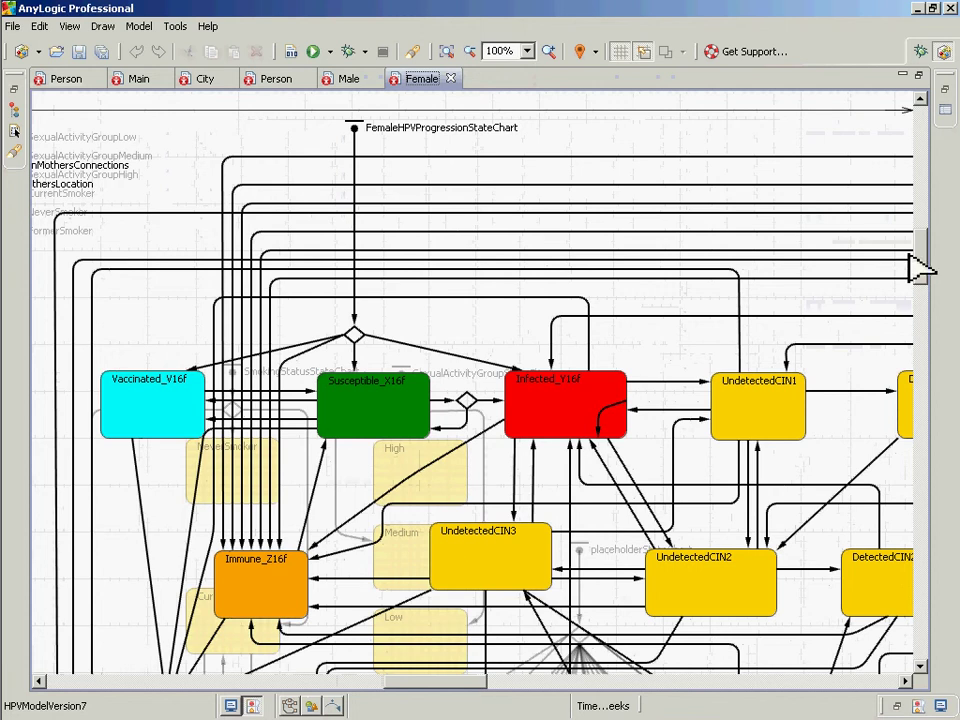
drag(925, 254, 838, 262)
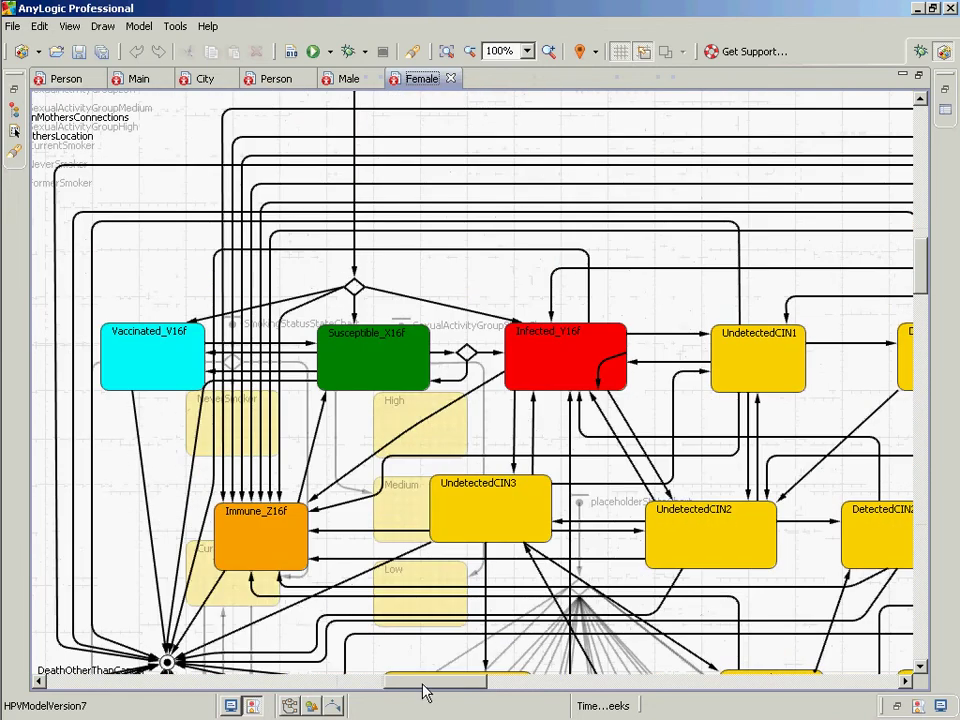
drag(424, 686, 370, 688)
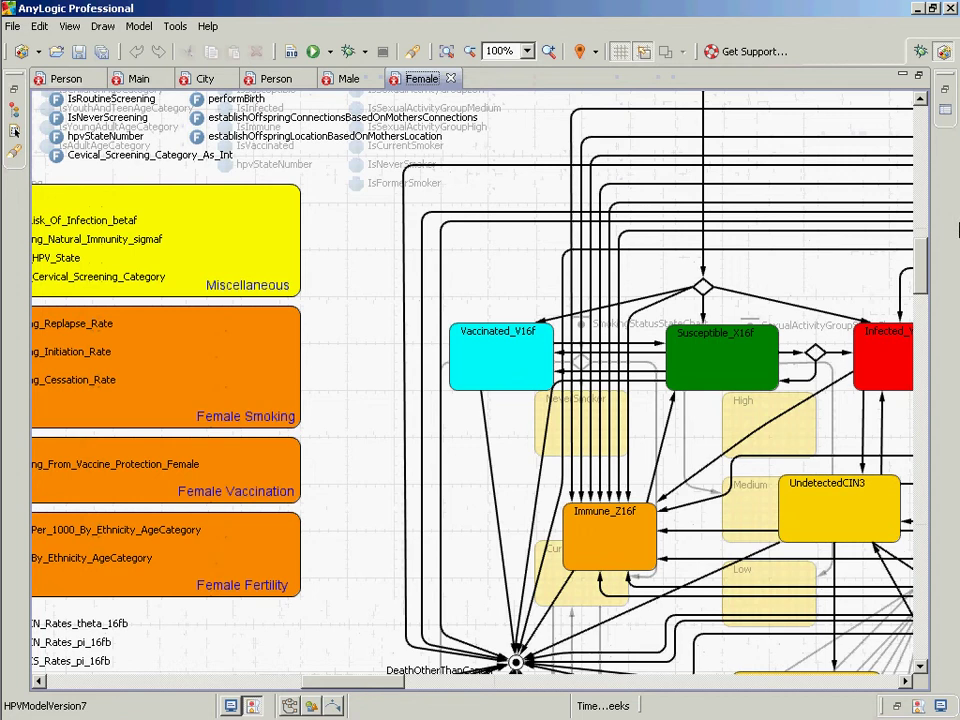
scroll(926, 273, up, 3)
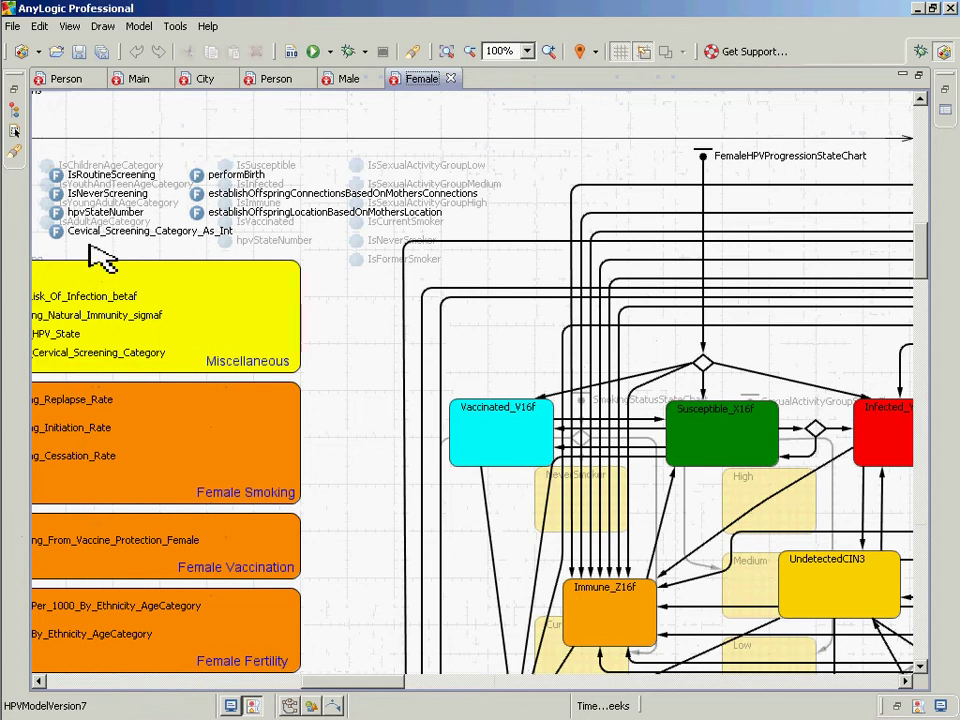
drag(336, 688, 294, 684)
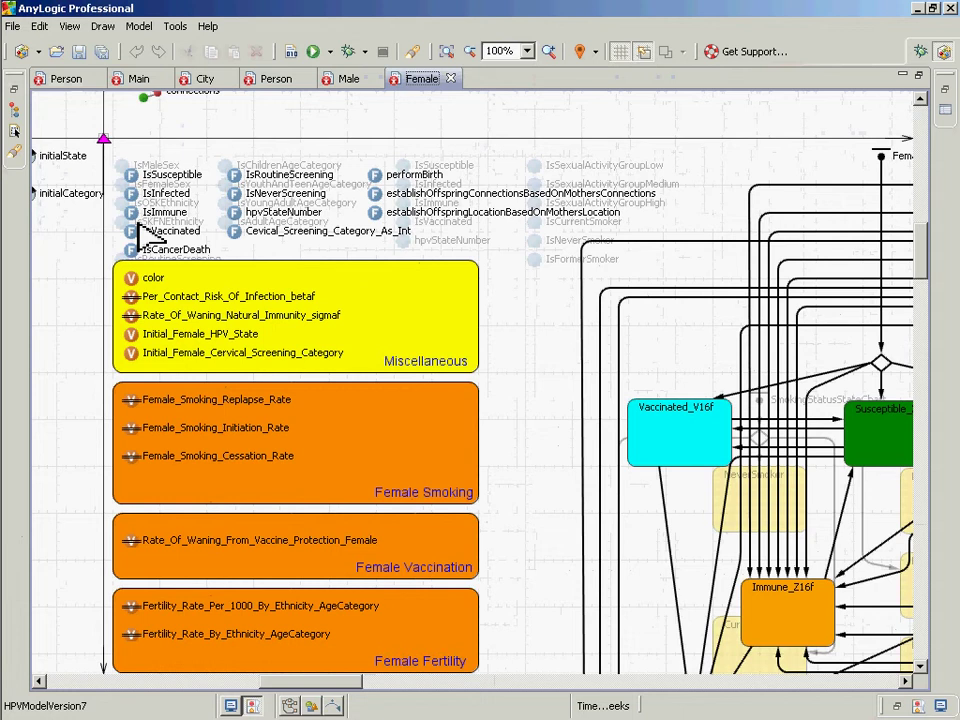
drag(345, 681, 300, 696)
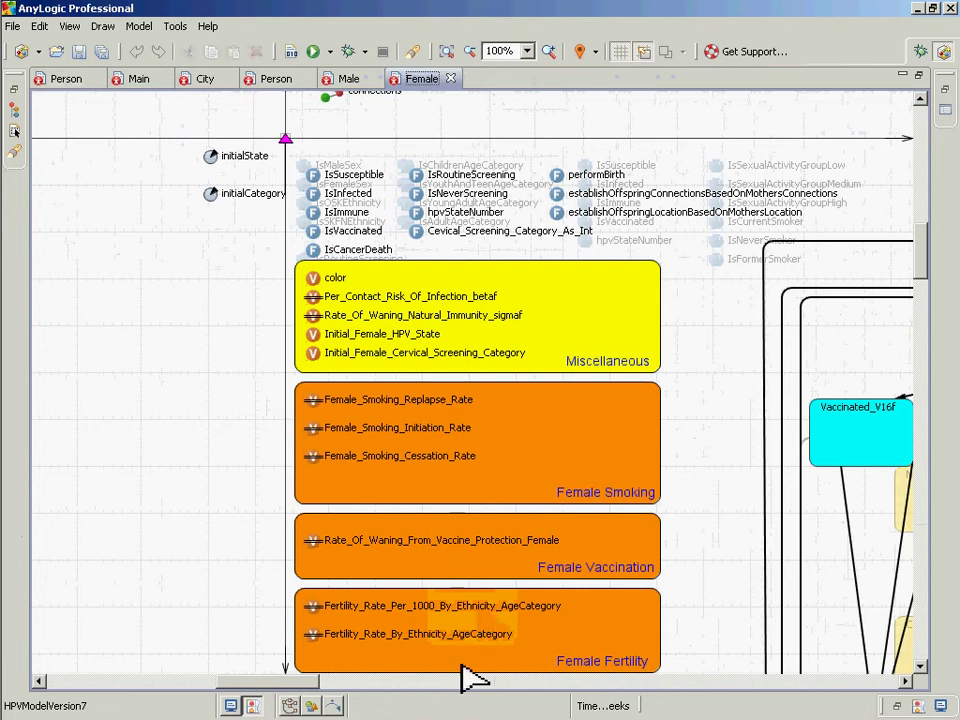
- Follow the Female HPV progression statechart from the infection states down to the cancer death and survivor states
drag(327, 673, 484, 707)
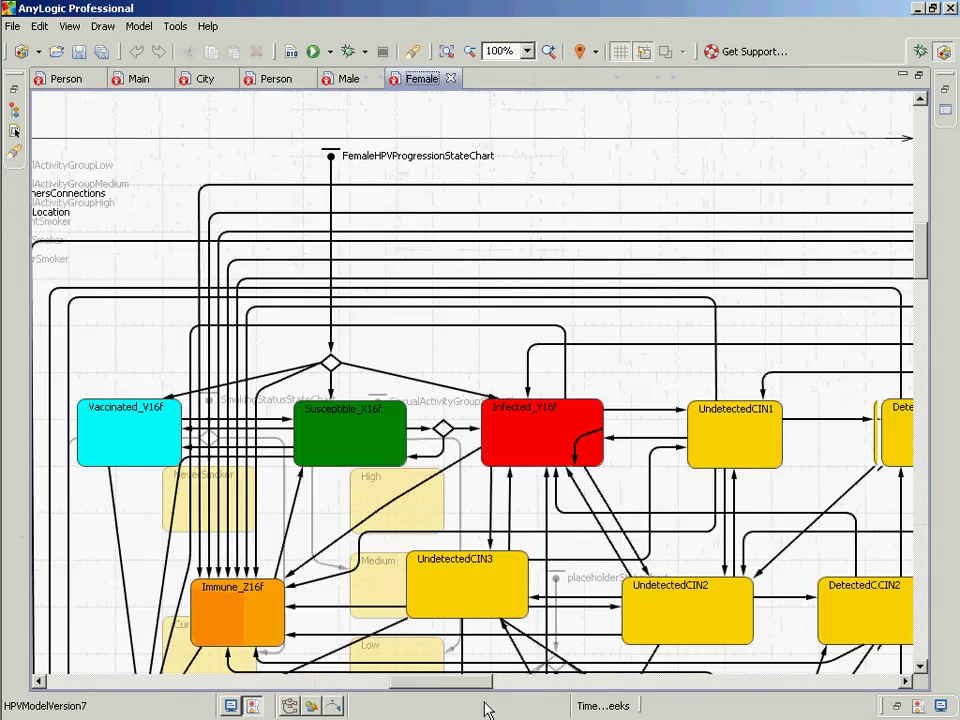
scroll(917, 354, down, 3)
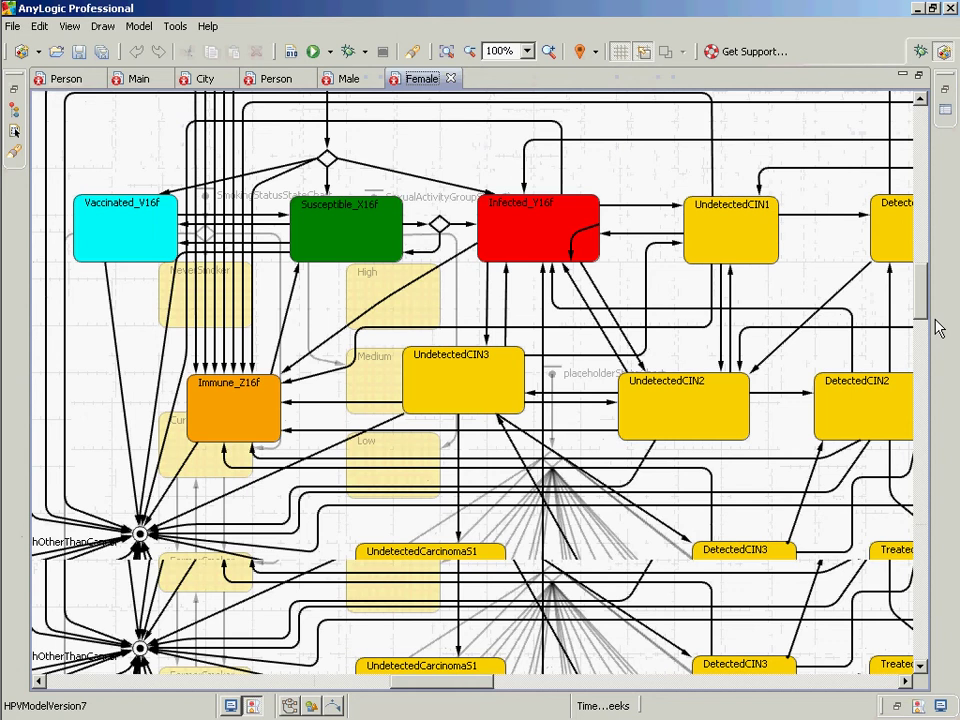
scroll(936, 418, down, 12)
scroll(912, 515, down, 5)
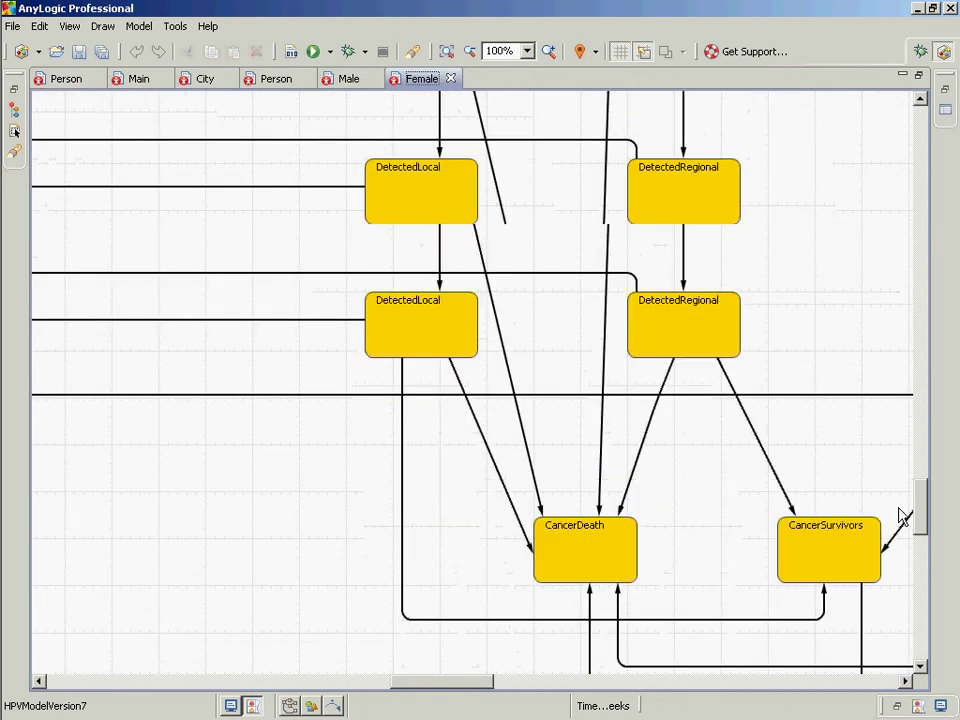
- Restore the workspace layout from the maximized Female editor and select the Male agent type of HPVModelVersion7
scroll(900, 515, up, 10)
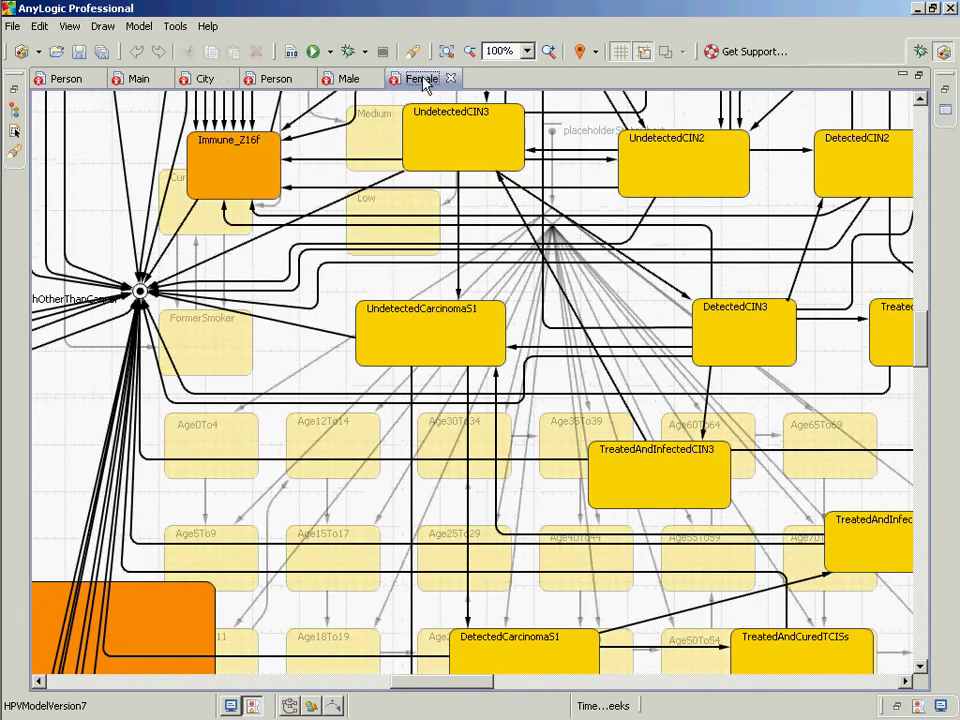
double_click(422, 79)
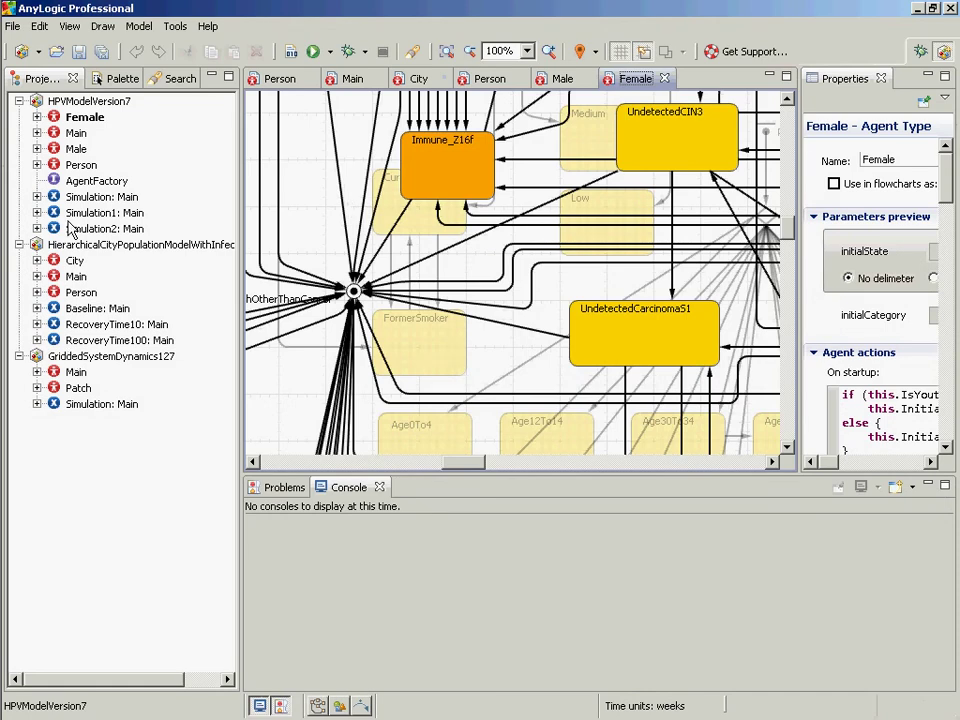
click(71, 150)
click(74, 150)
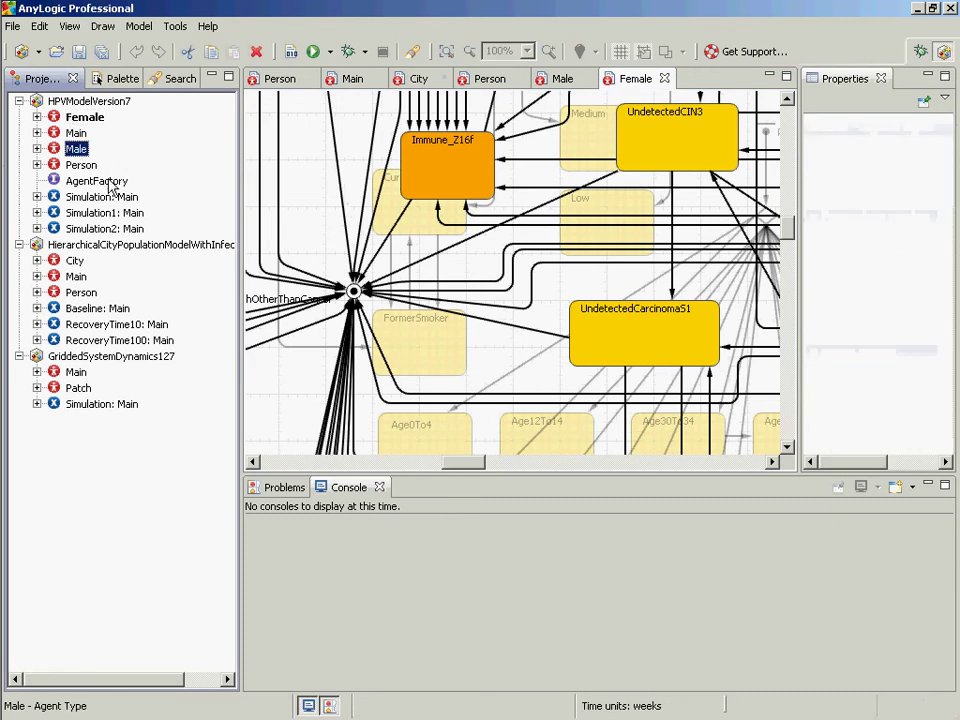
click(270, 487)
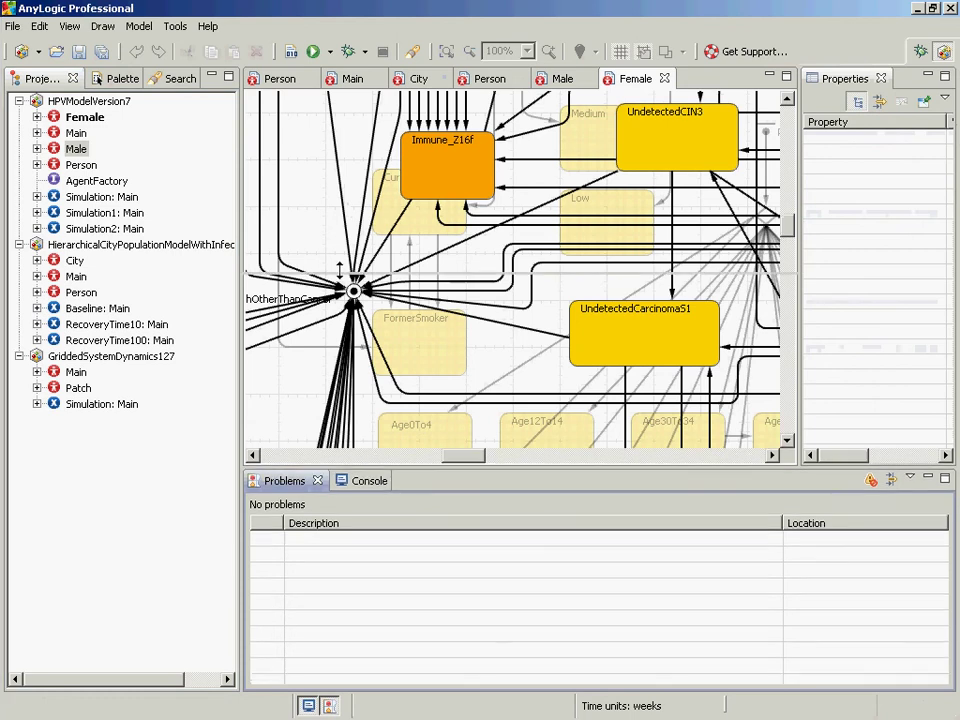
drag(330, 470, 300, 268)
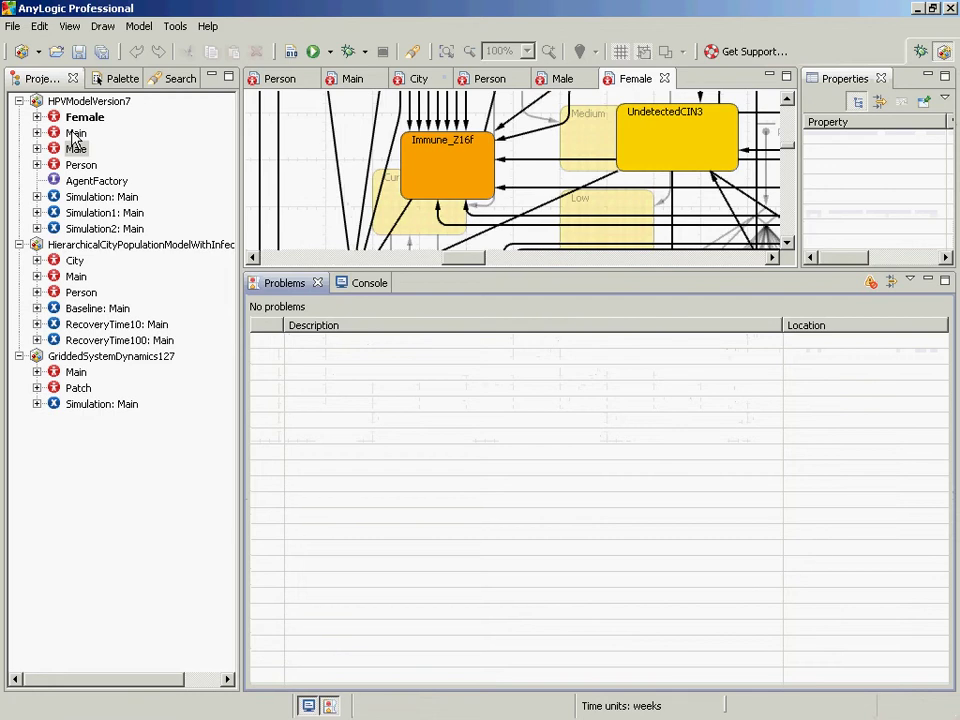
click(76, 143)
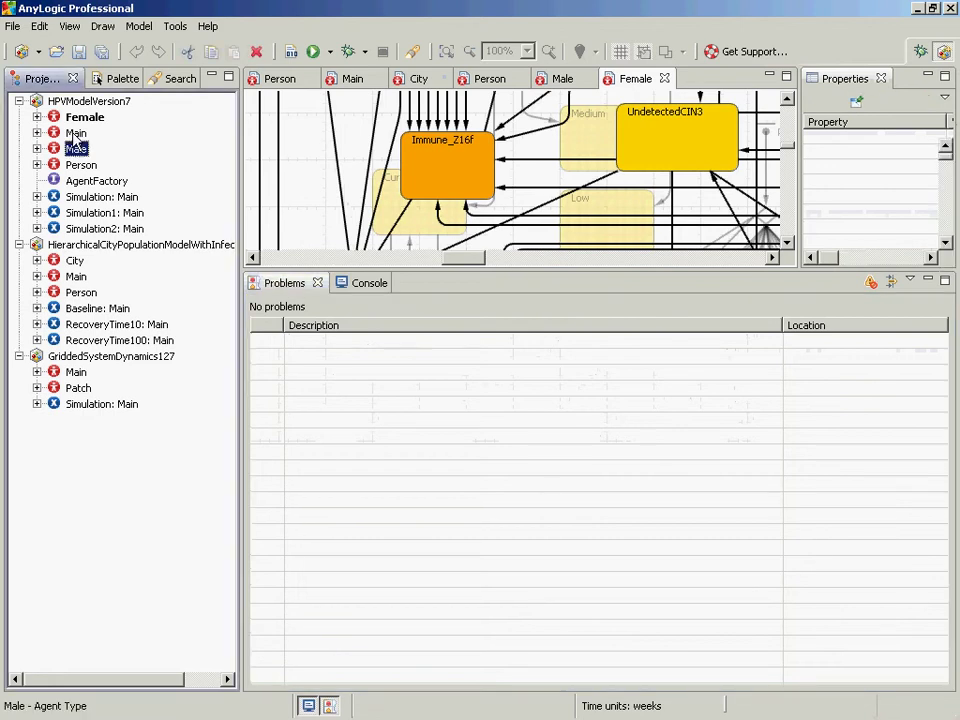
click(75, 135)
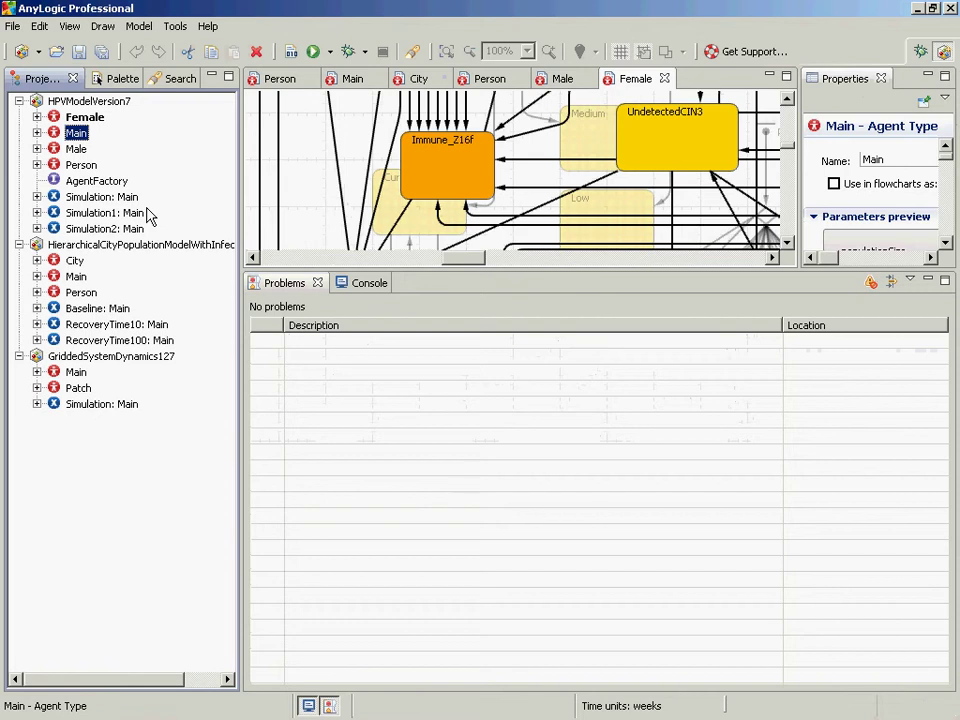
- Open the Male agent type and widen its properties to inspect which agent type it extends in the Advanced section
click(80, 155)
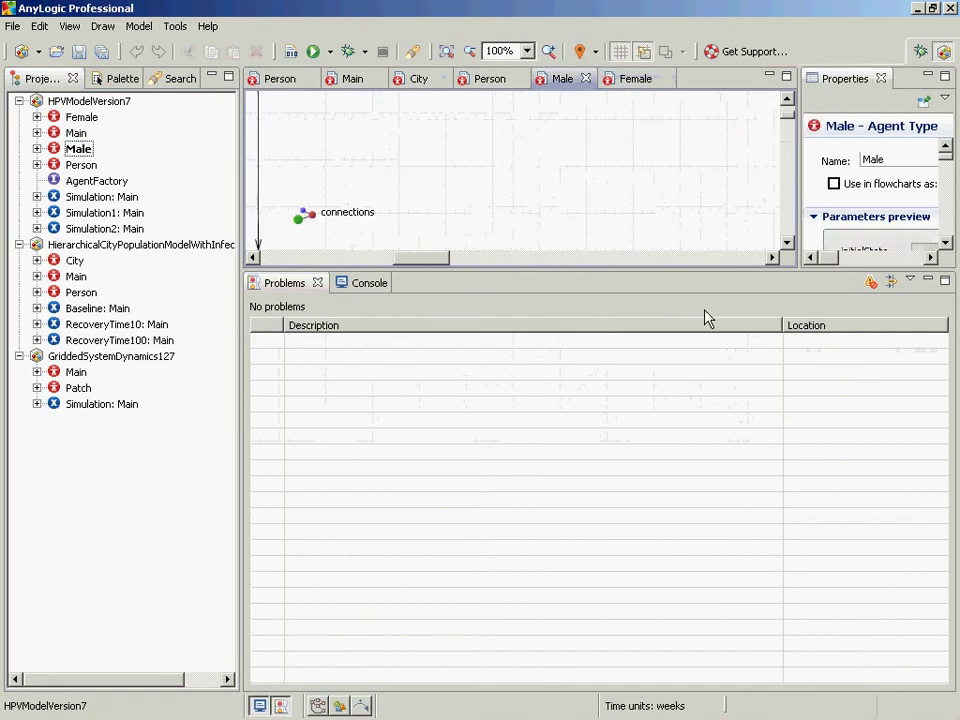
drag(683, 273, 690, 576)
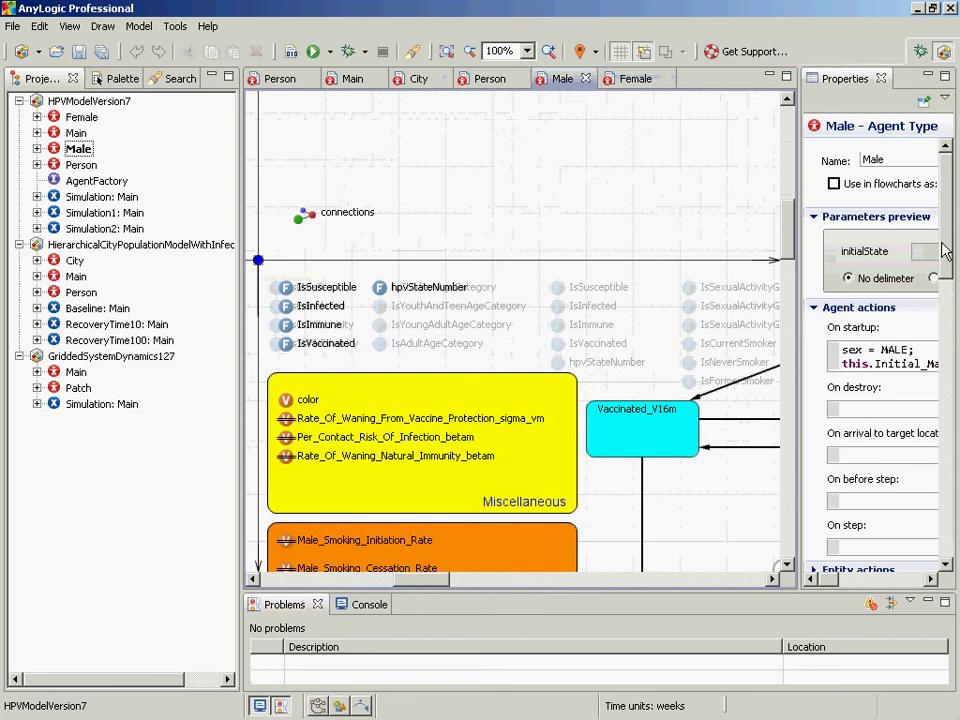
drag(945, 252, 956, 540)
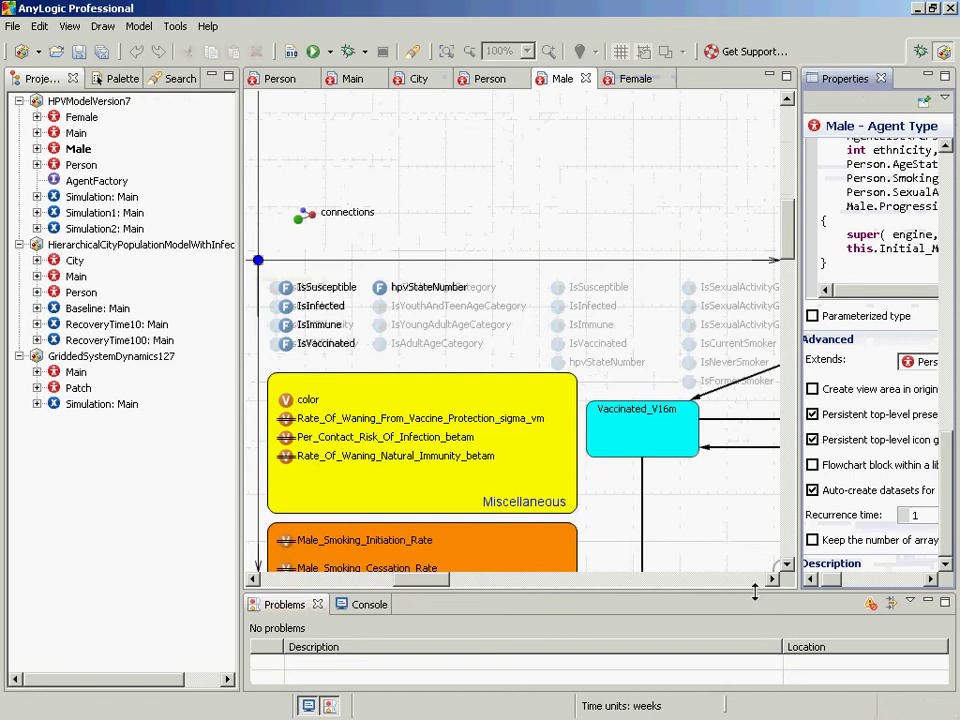
drag(757, 594, 771, 370)
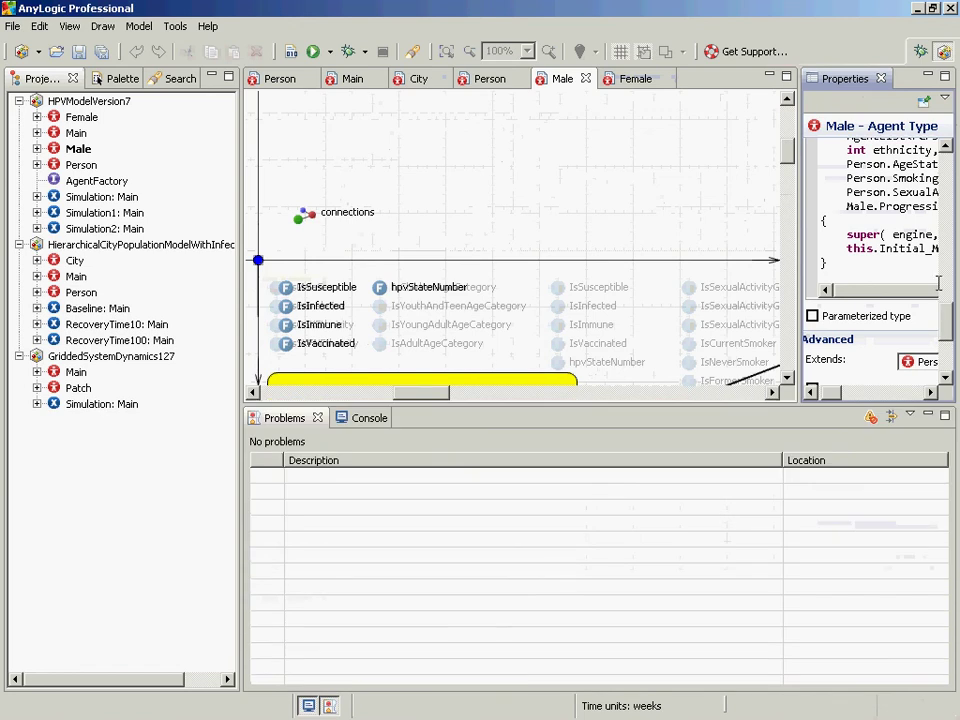
scroll(938, 284, down, 5)
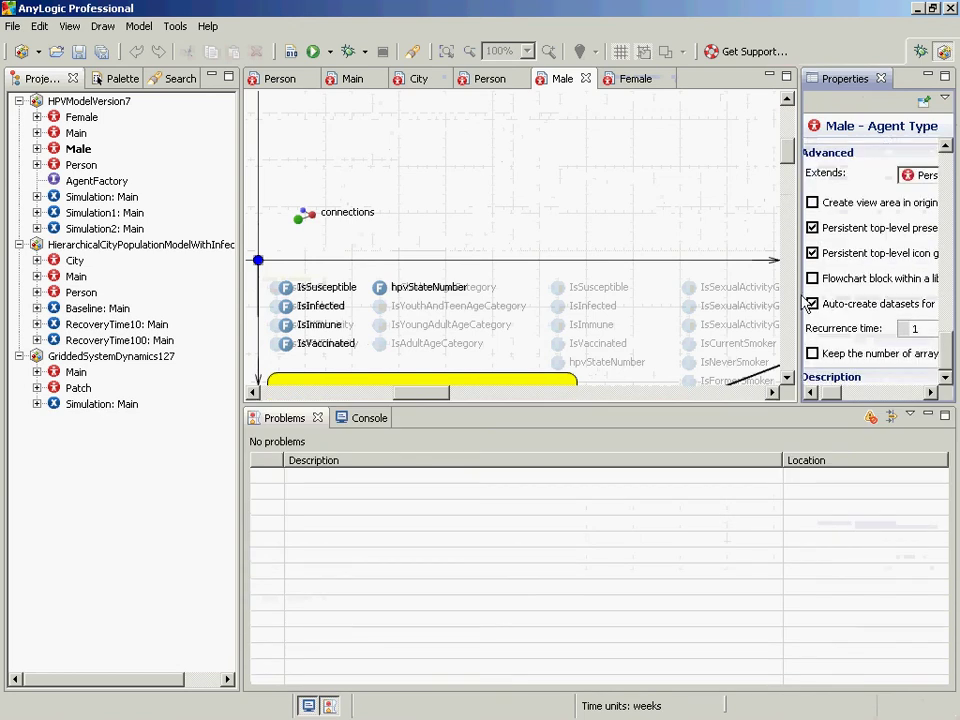
drag(801, 305, 719, 318)
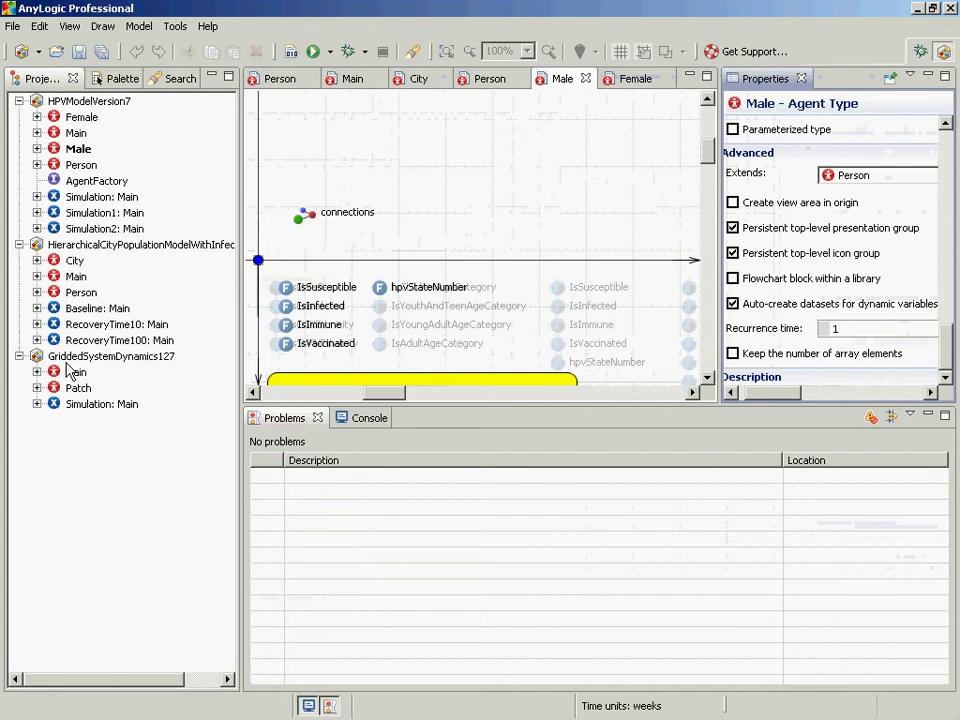
- Open the Female agent type and inspect which agent type it extends in its Advanced properties
click(78, 148)
click(272, 254)
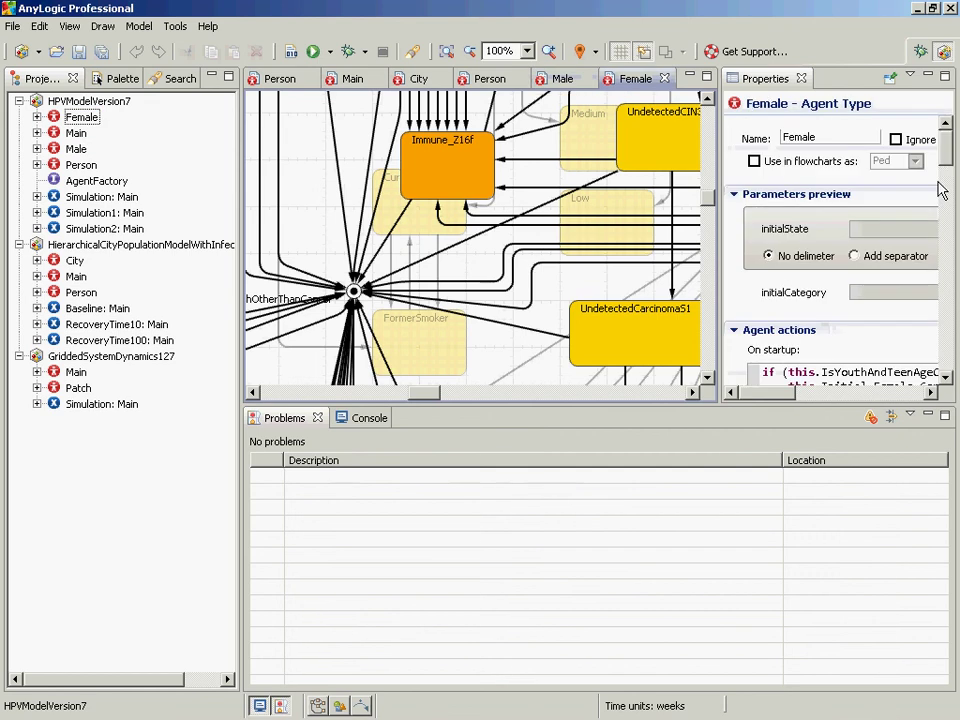
drag(946, 145, 953, 365)
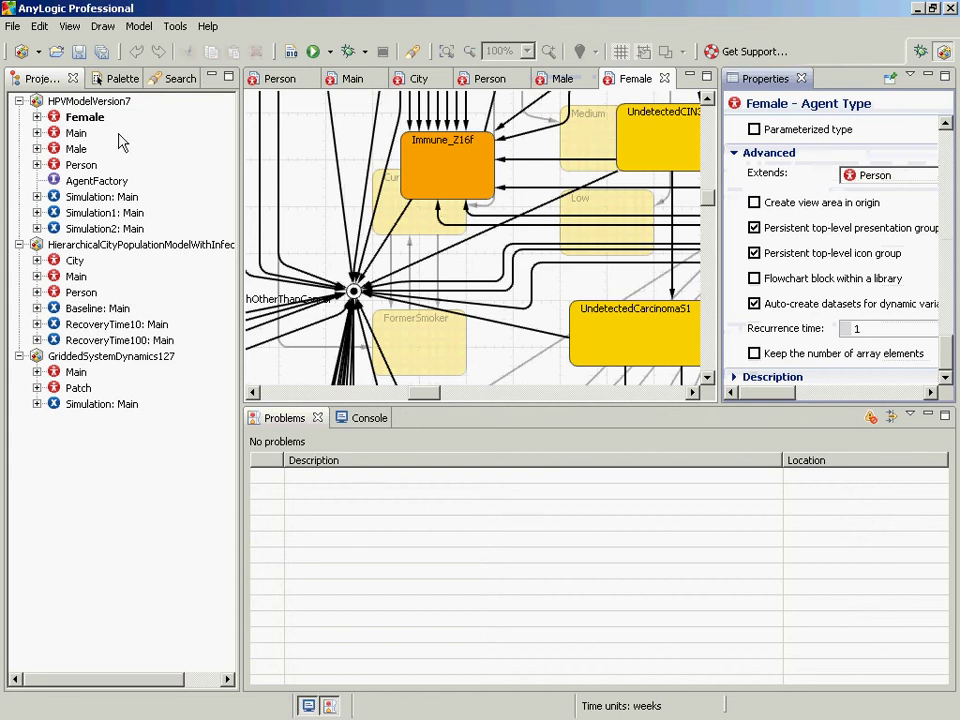
- Open the Person agent type of HPVModelVersion7 in a maximized editor at its smoking and age statecharts
click(78, 164)
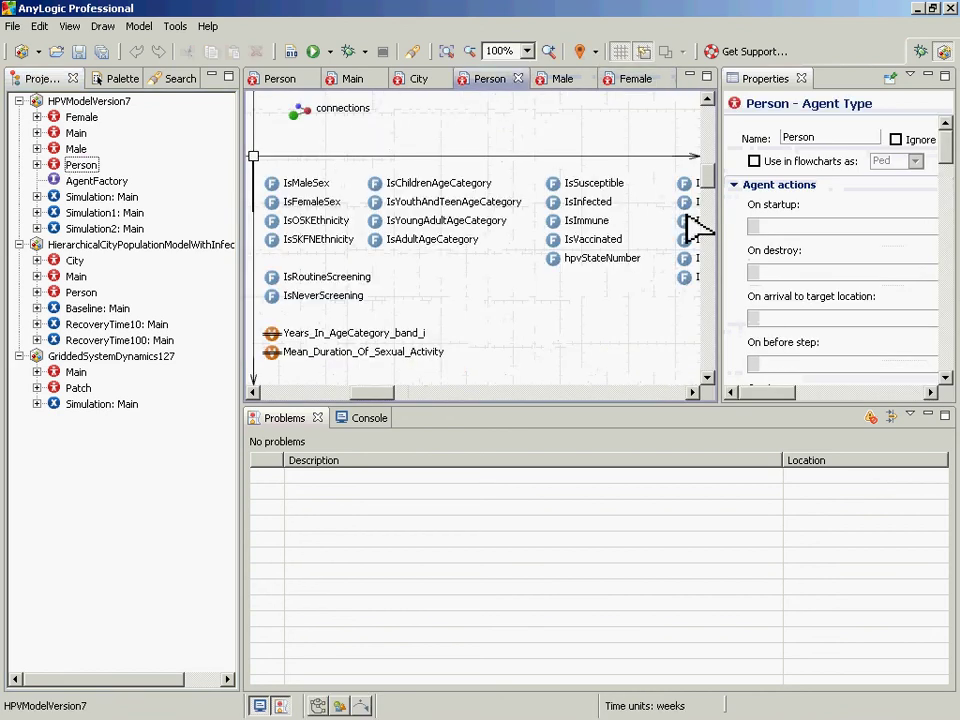
drag(707, 185, 716, 255)
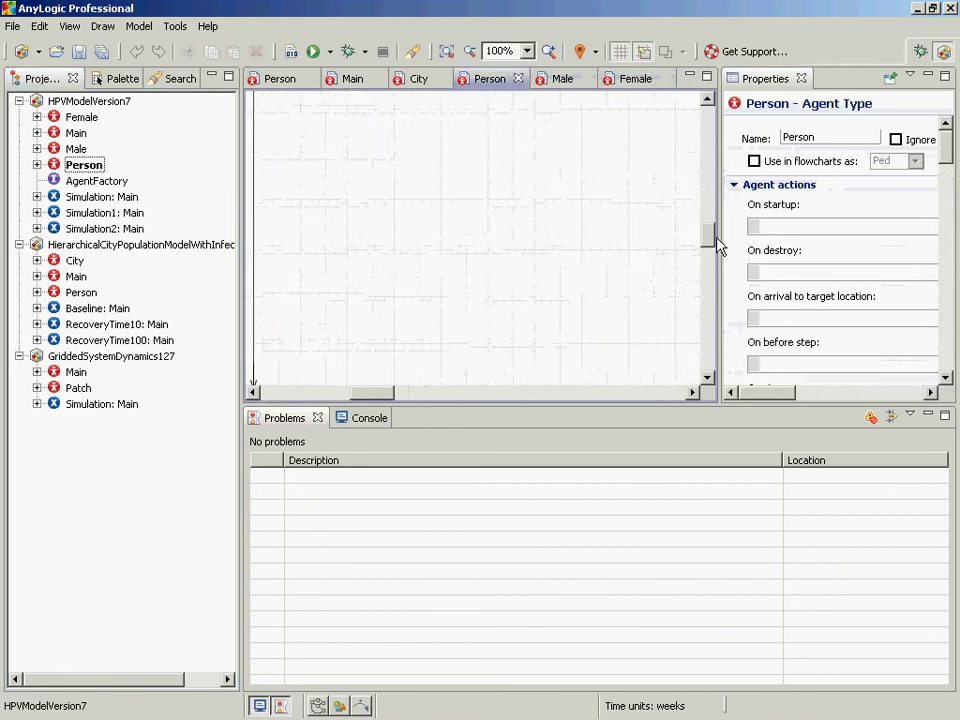
double_click(489, 79)
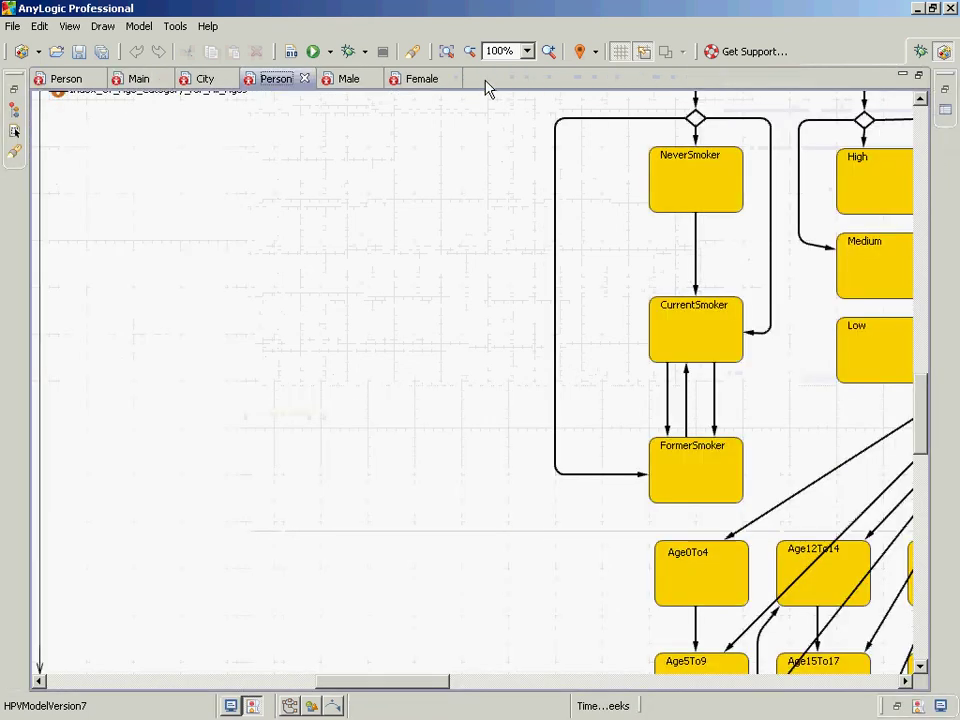